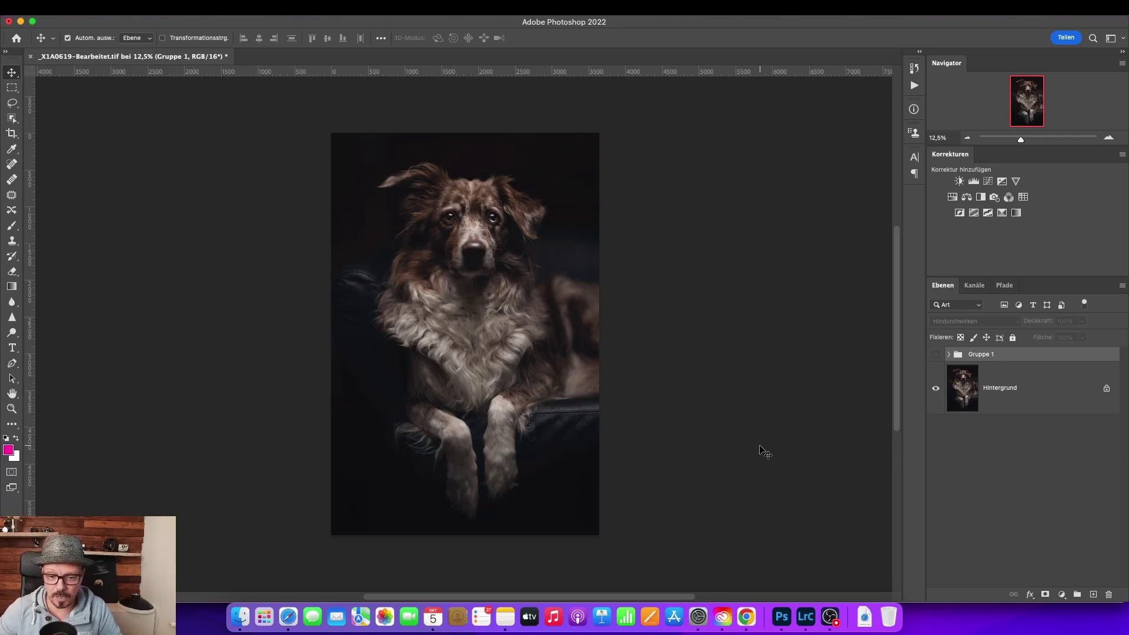
Compare the portrait with and without Gruppe 1, then delete the group
{"action": "left_click", "coordinate": [936, 356]}
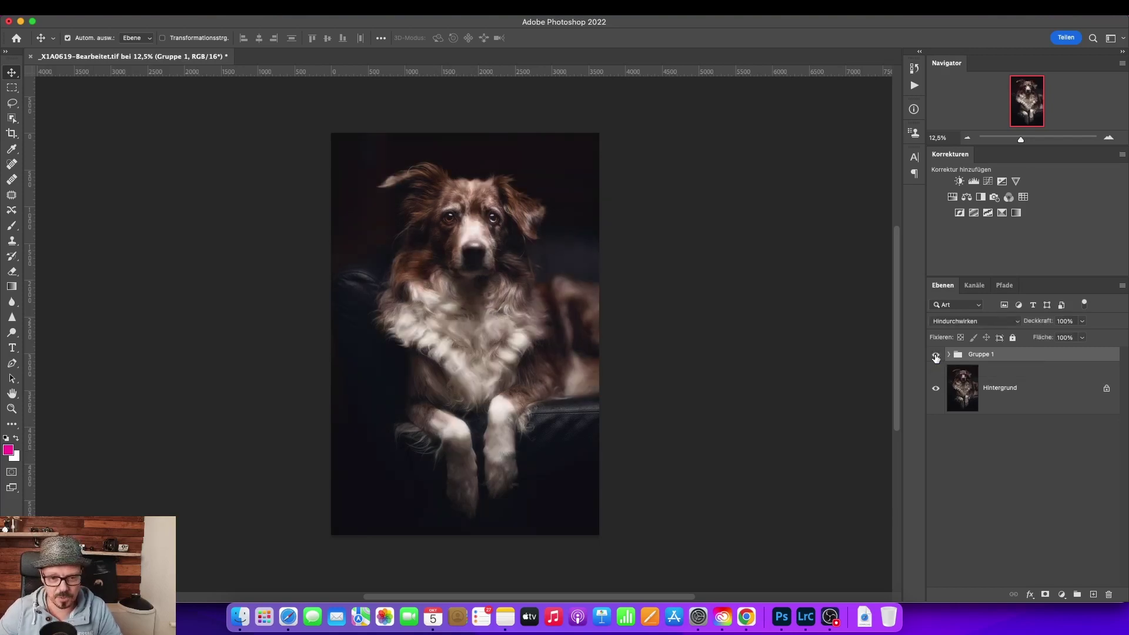
{"action": "left_click", "coordinate": [936, 356]}
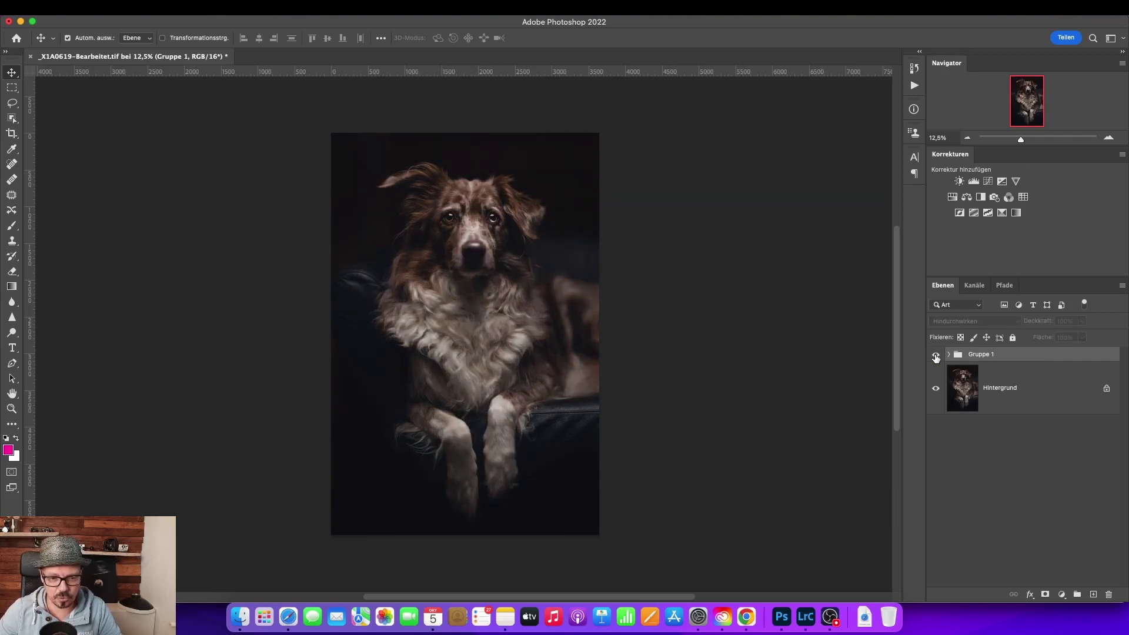
{"action": "left_click", "coordinate": [936, 355]}
{"action": "left_click", "coordinate": [936, 356]}
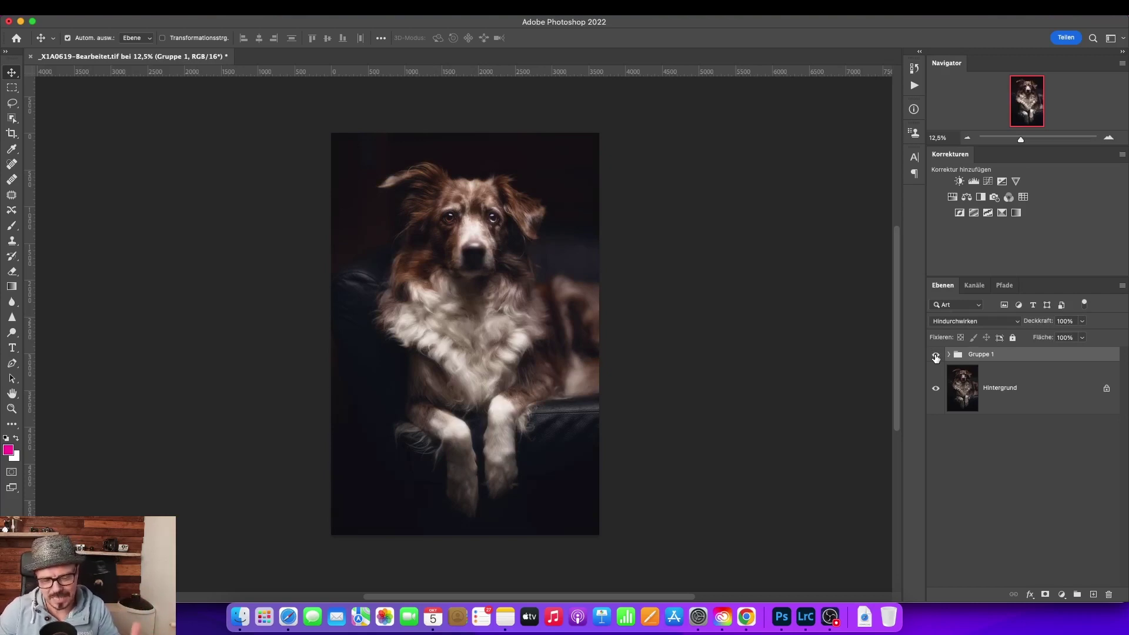
{"action": "left_click", "coordinate": [936, 355]}
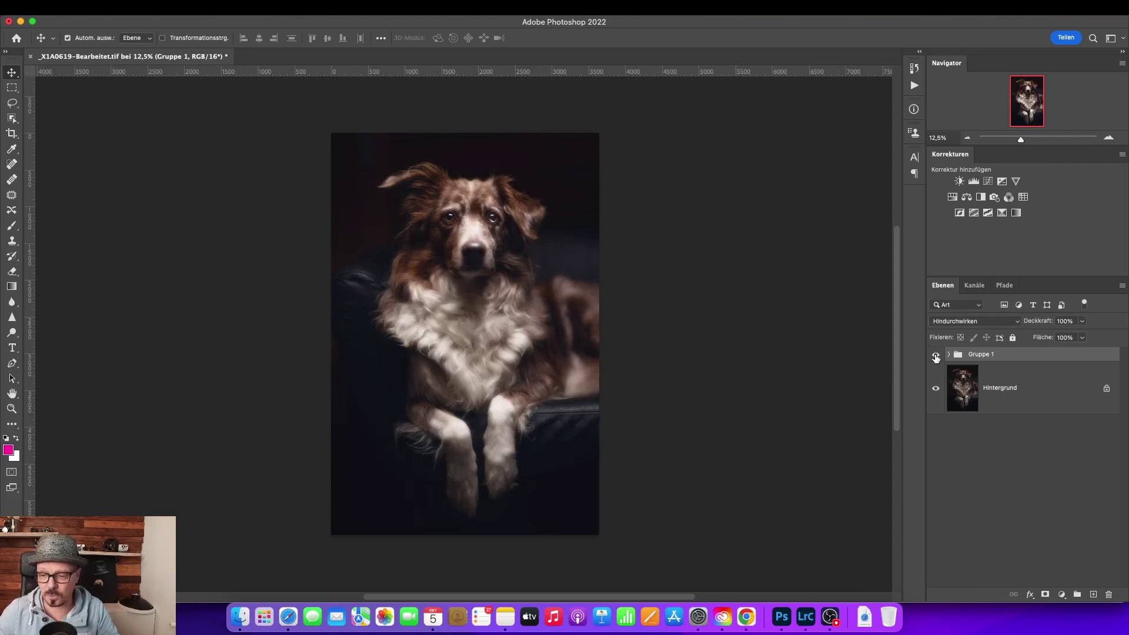
{"action": "left_click", "coordinate": [936, 356]}
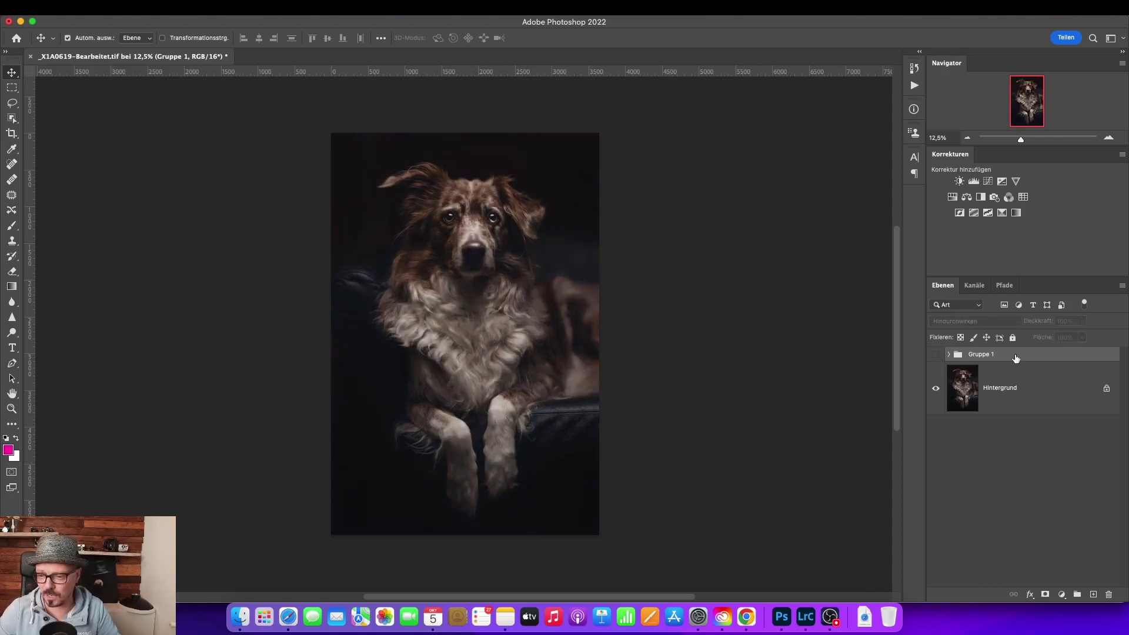
{"action": "left_click_drag", "start_coordinate": [1015, 355], "coordinate": [1109, 594]}
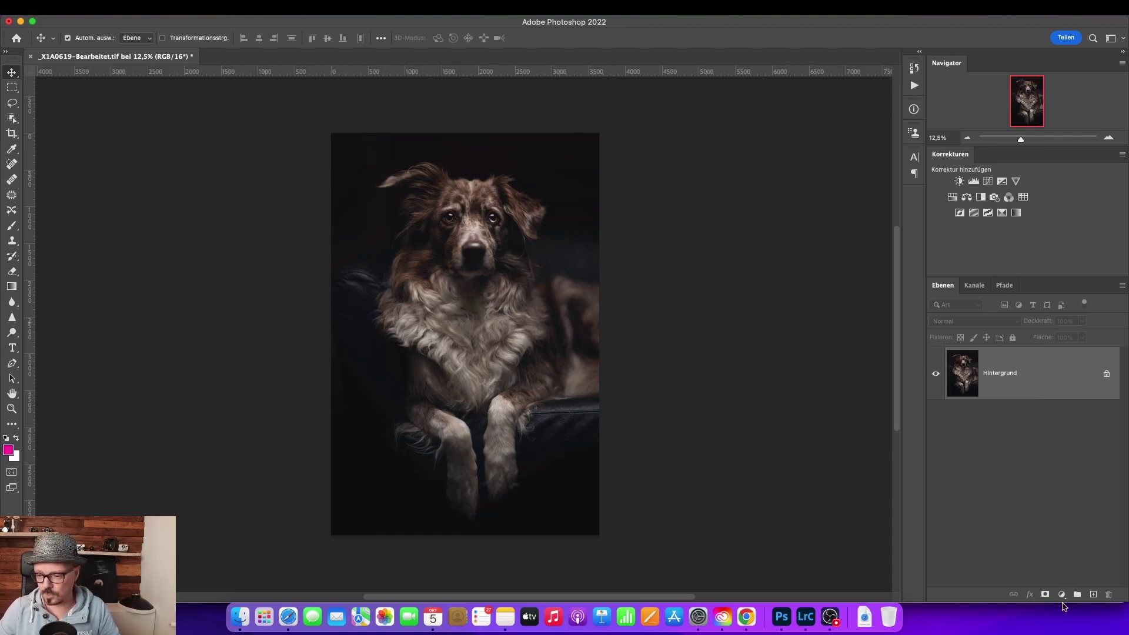
Add Kanalmixer and Gradationskurven adjustment layers above the background
{"action": "left_click", "coordinate": [1061, 595]}
{"action": "left_click", "coordinate": [1063, 493]}
{"action": "left_click", "coordinate": [1062, 594]}
{"action": "key", "text": "Up"}
{"action": "key", "text": "Up"}
{"action": "key", "text": "Up"}
{"action": "key", "text": "Return"}
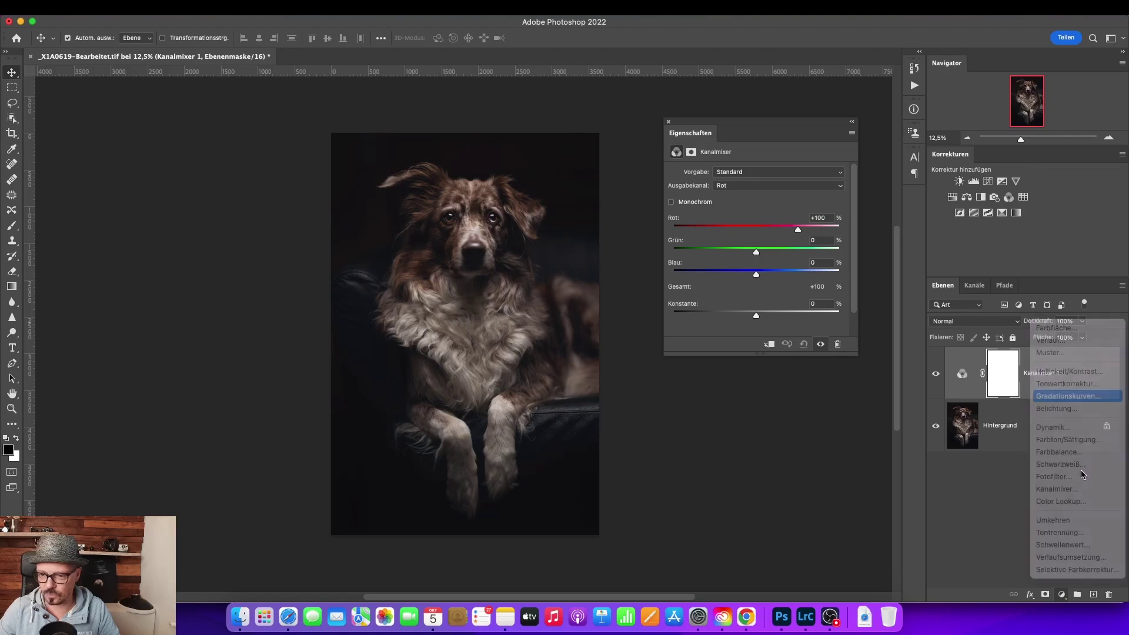
{"action": "left_click", "coordinate": [1062, 522]}
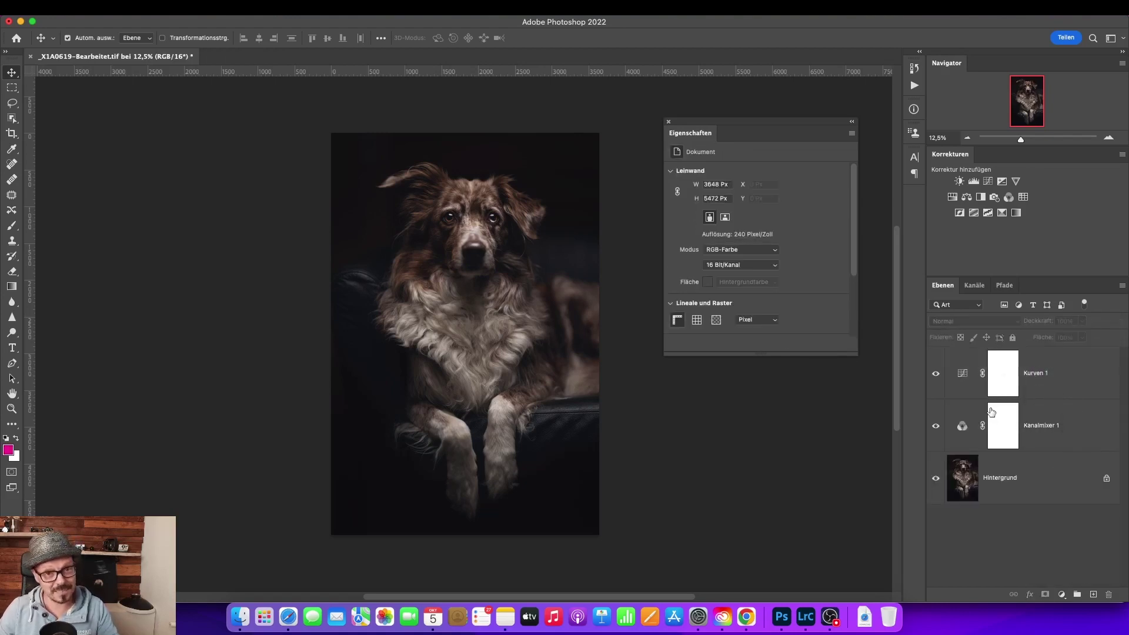
Stamp all visible layers into a new merged layer, Ebene 1, above Kurven 1
{"action": "left_click", "coordinate": [1056, 388]}
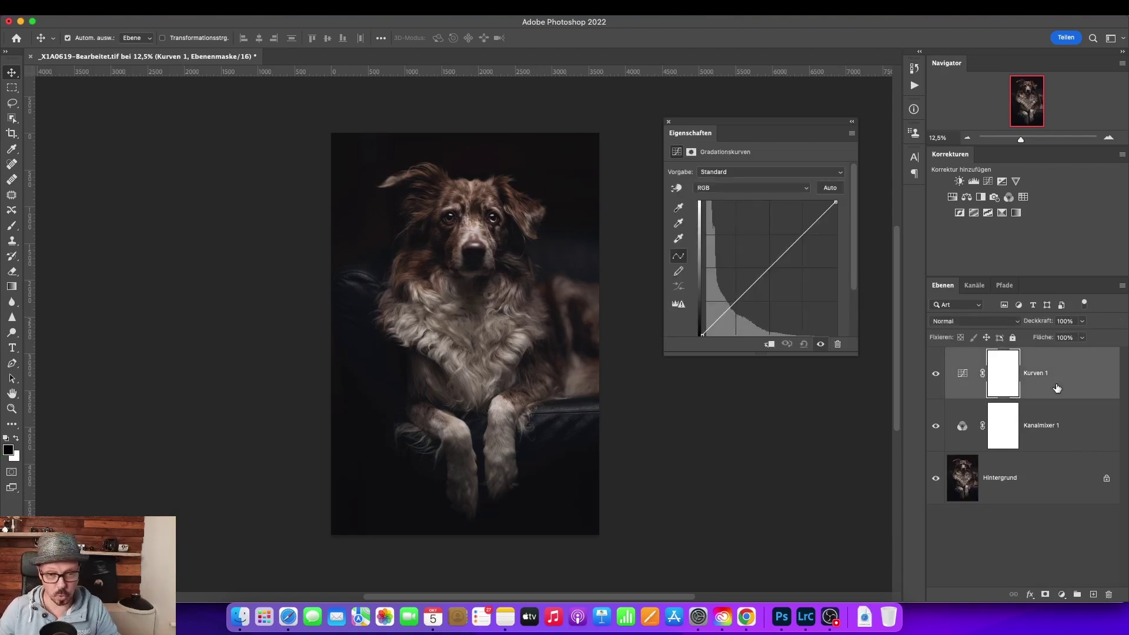
{"action": "key", "text": "super"}
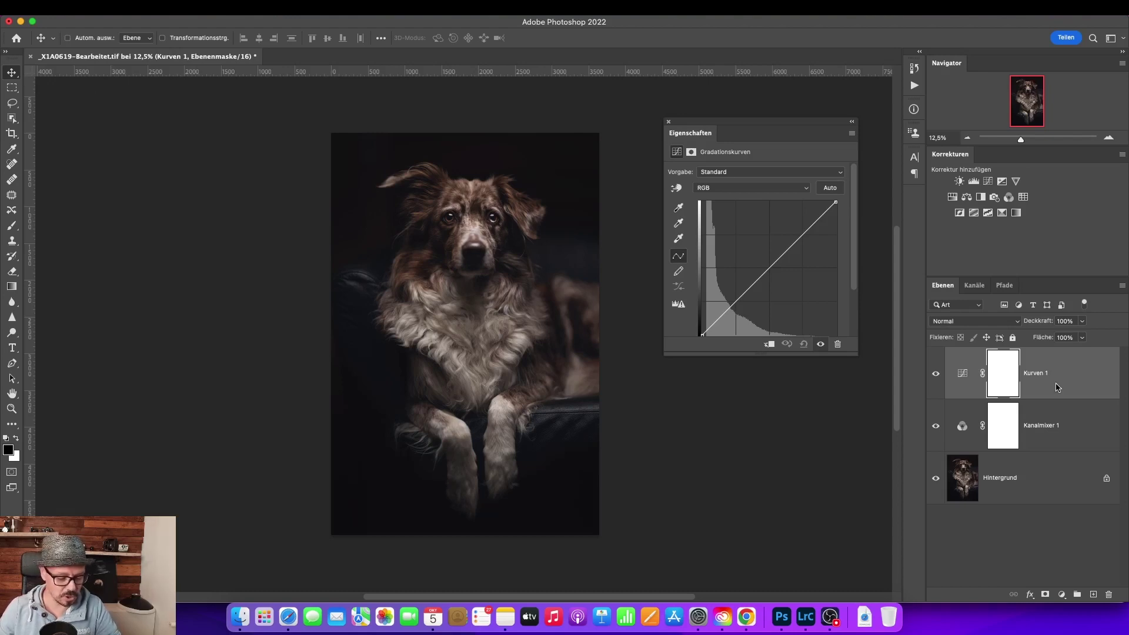
{"action": "key", "text": "super+alt+shift+e"}
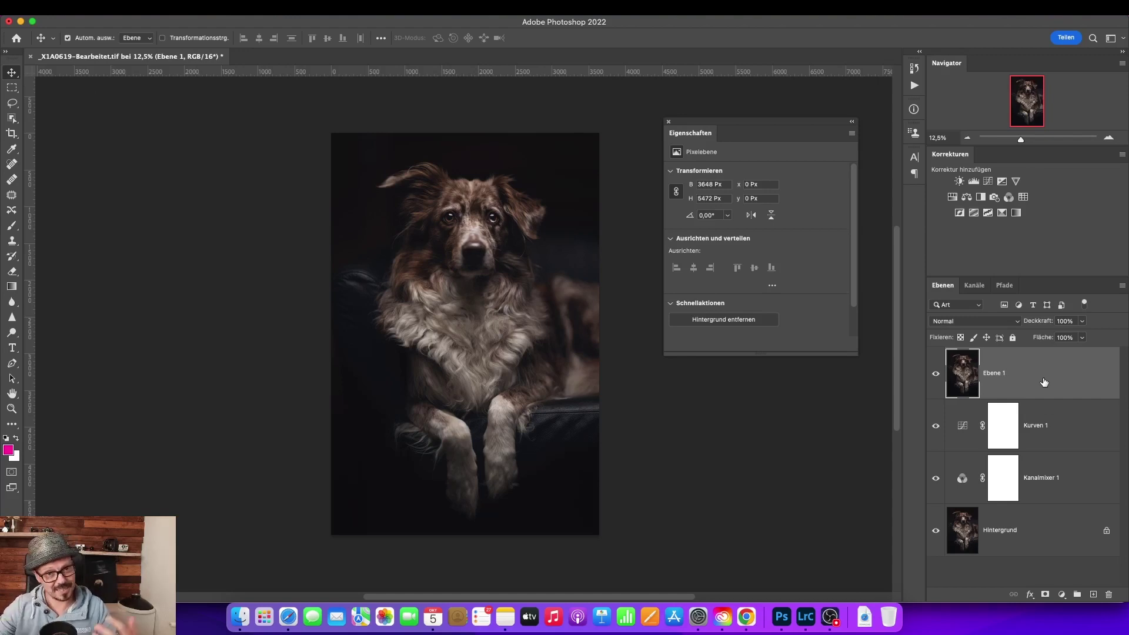
Convert Ebene 1 to a smart object and select it with Kurven 1 and Kanalmixer 1
{"action": "right_click", "coordinate": [1043, 383]}
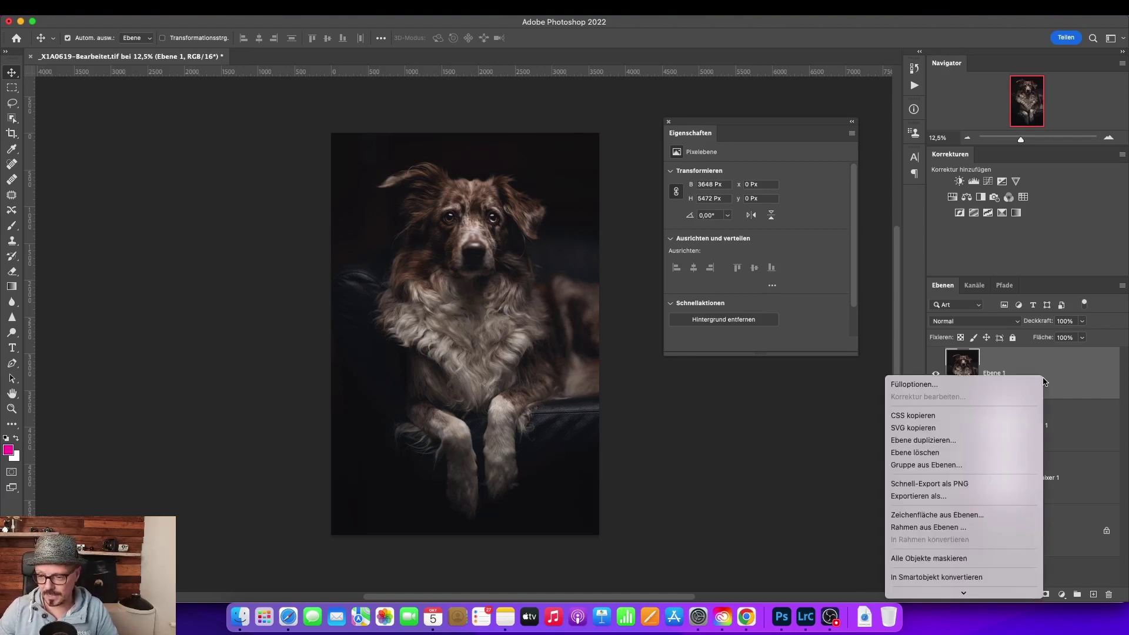
{"action": "mouse_move", "coordinate": [963, 592]}
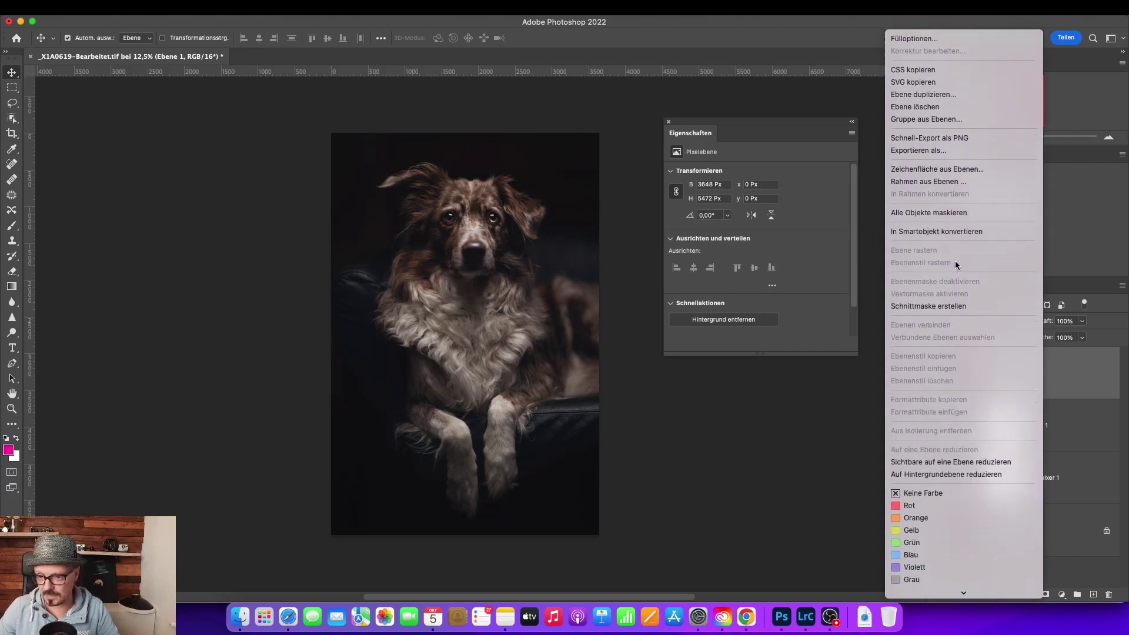
{"action": "left_click", "coordinate": [956, 231]}
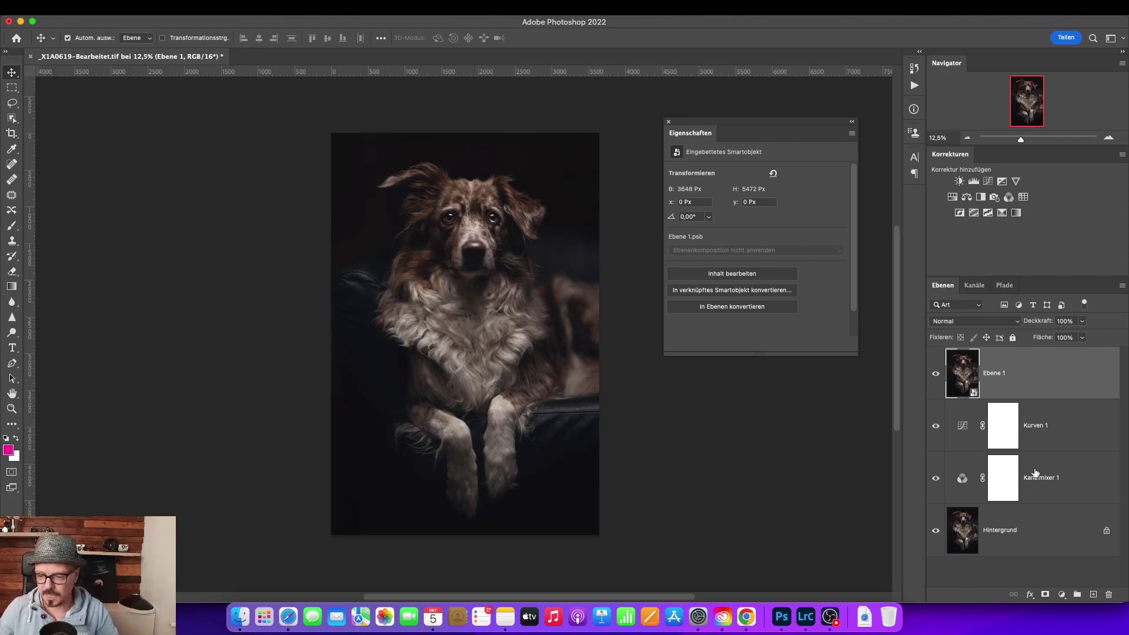
{"action": "left_click", "coordinate": [1038, 496], "text": "shift"}
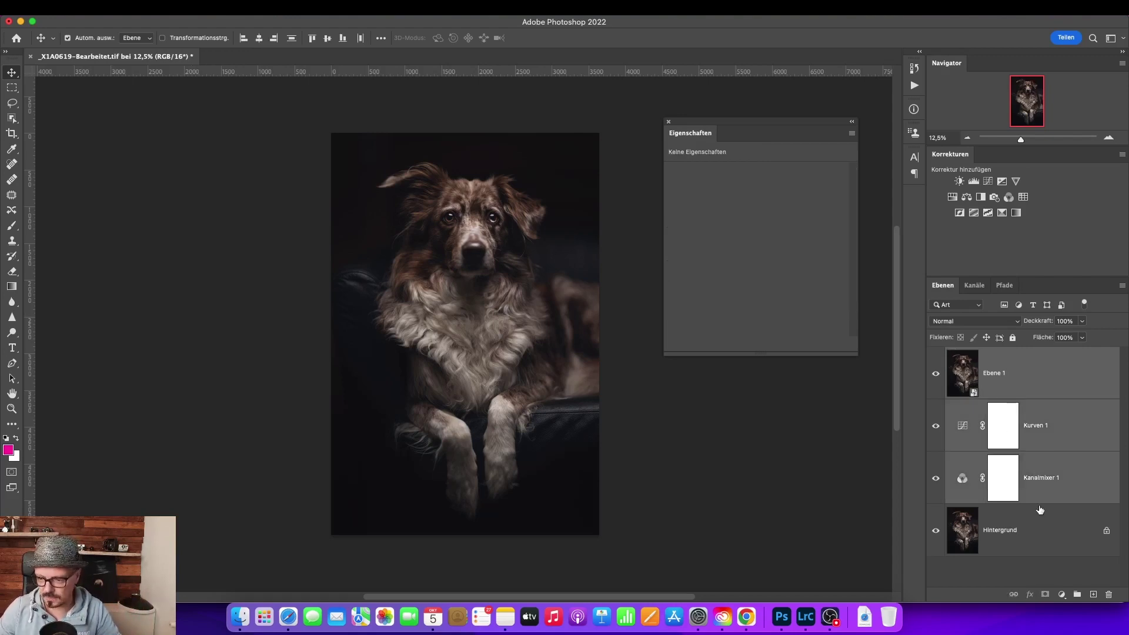
Delete the three upper layers and replace them with a smart-object copy of Hintergrund
{"action": "left_click", "coordinate": [1108, 596]}
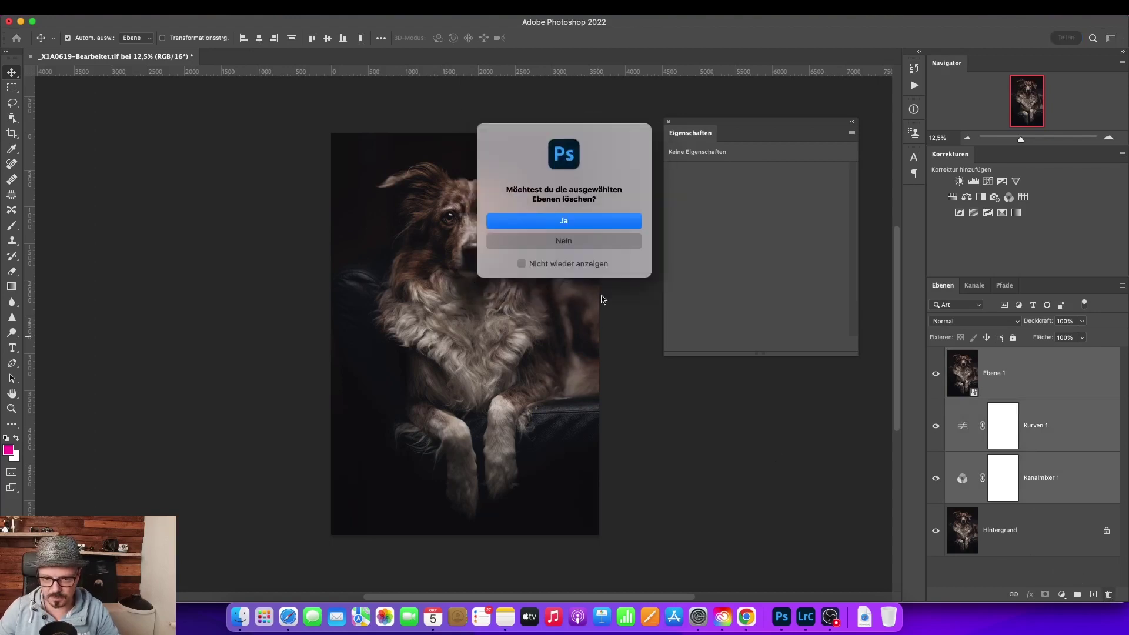
{"action": "left_click", "coordinate": [603, 226]}
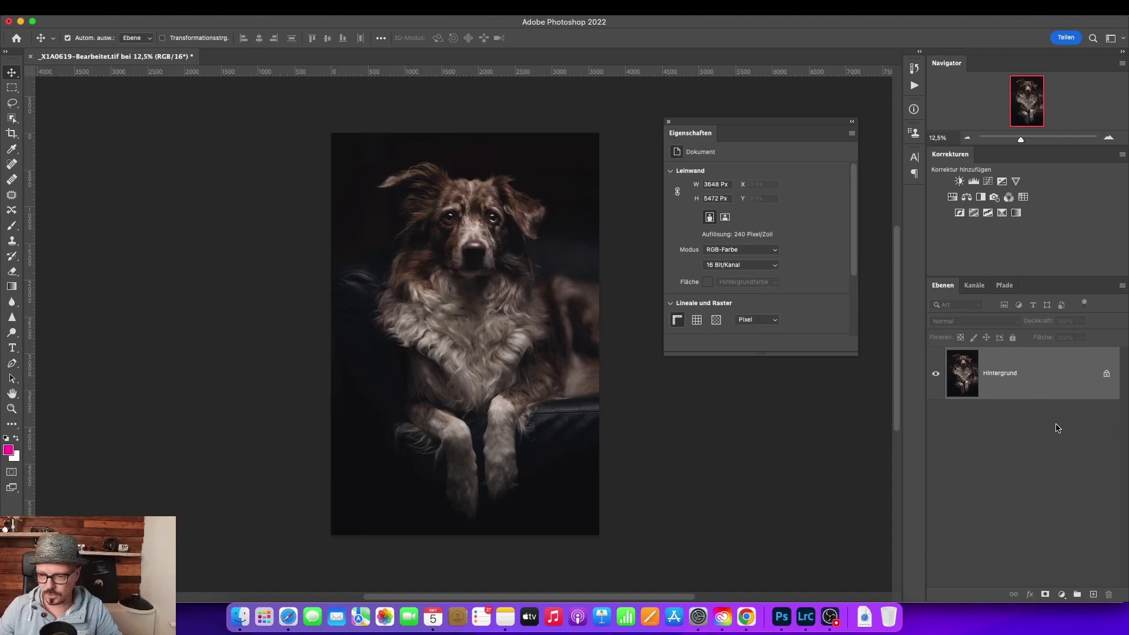
{"action": "key", "text": "super+j"}
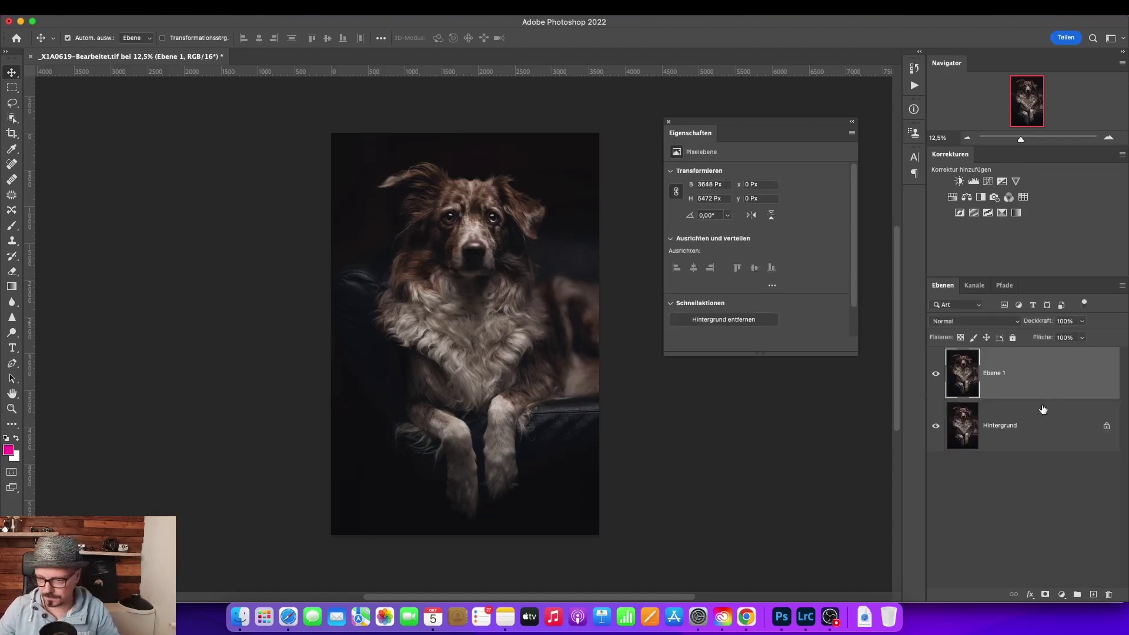
{"action": "right_click", "coordinate": [1064, 377]}
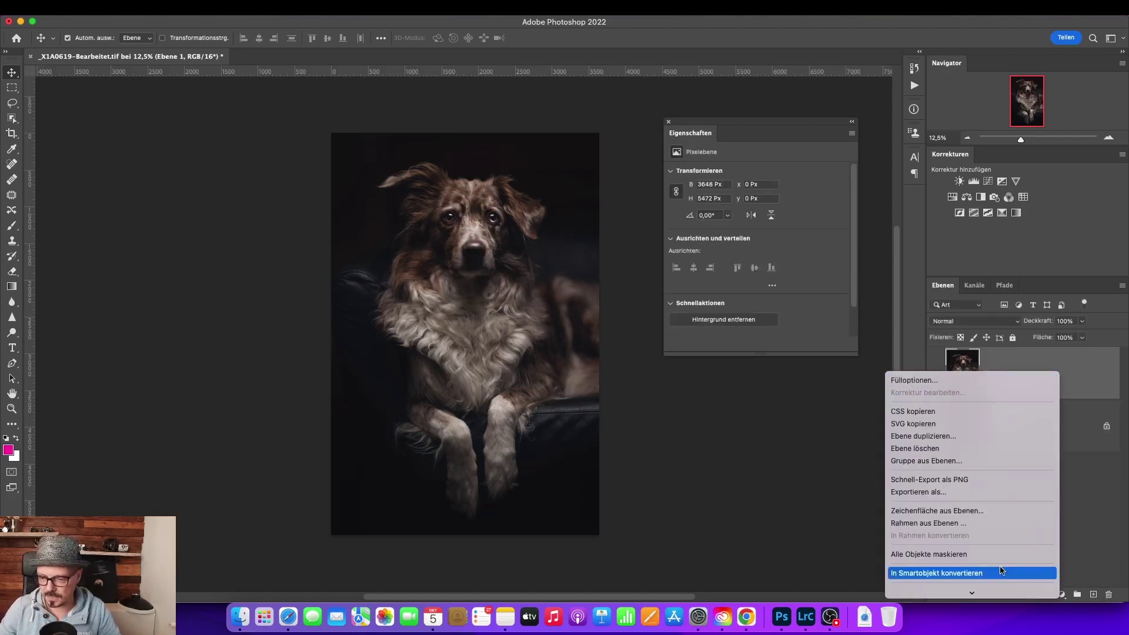
{"action": "left_click", "coordinate": [981, 487]}
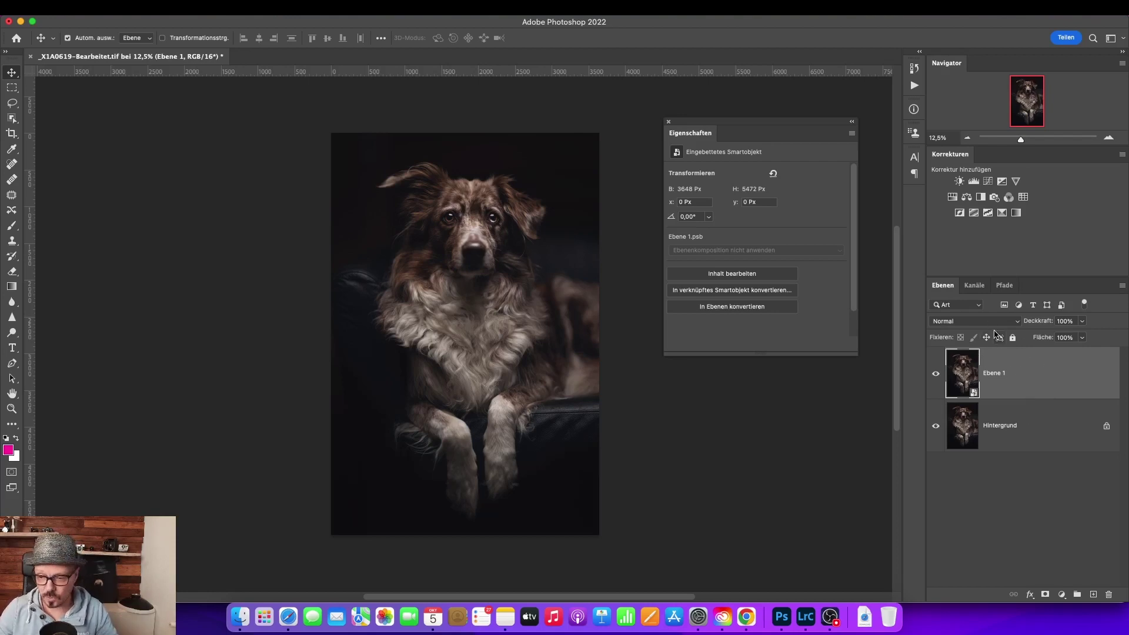
{"action": "left_click", "coordinate": [991, 325]}
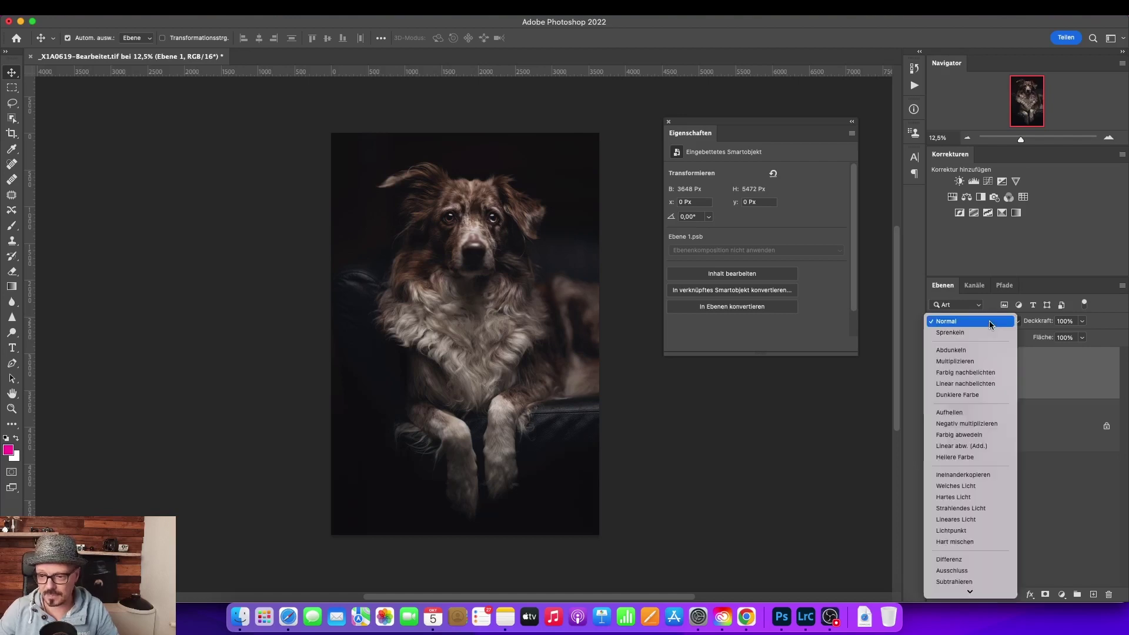
Set Ebene 1 to Negativ multiplizieren and toggle it to compare the brightened portrait
{"action": "left_click", "coordinate": [988, 425]}
{"action": "left_click", "coordinate": [936, 373]}
{"action": "left_click", "coordinate": [937, 374]}
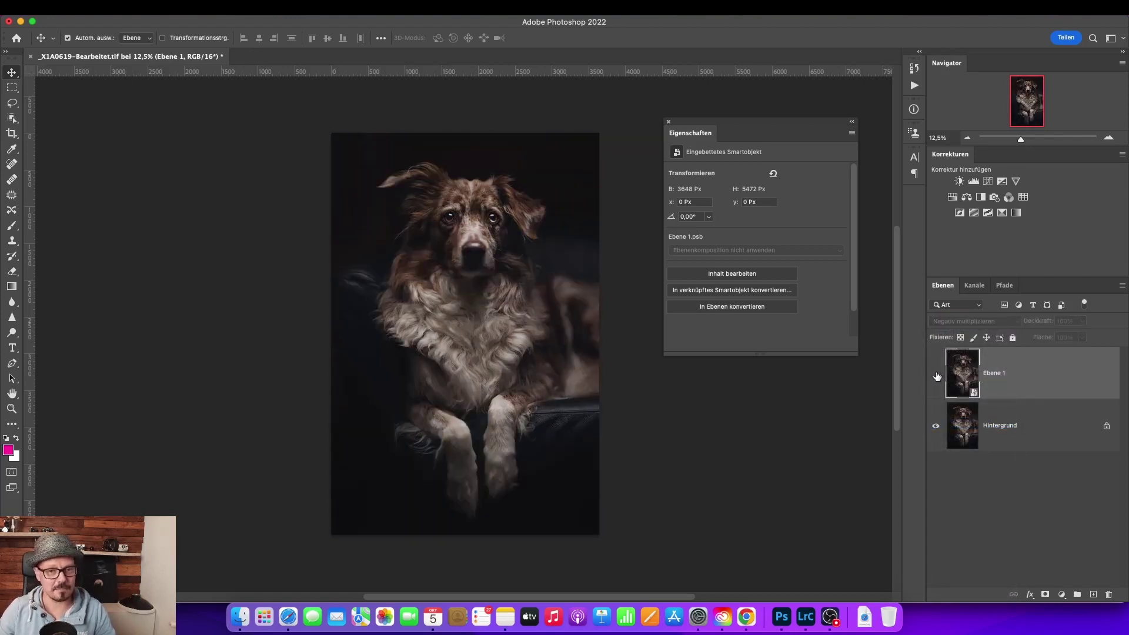
{"action": "left_click", "coordinate": [936, 373]}
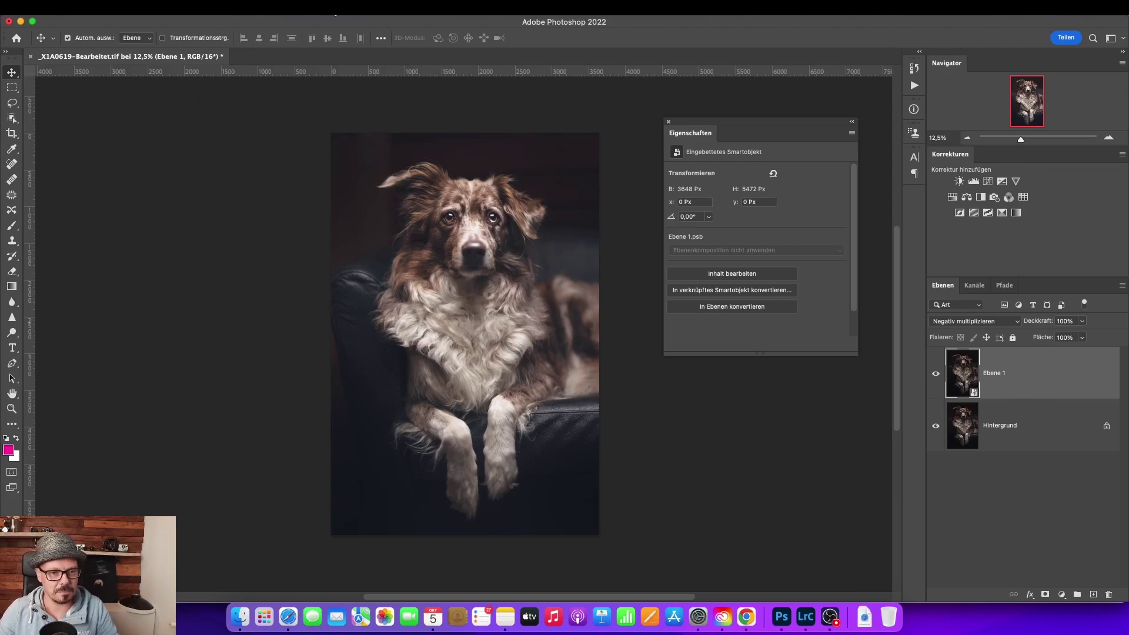
{"action": "left_click", "coordinate": [306, 7]}
{"action": "mouse_move", "coordinate": [347, 243]}
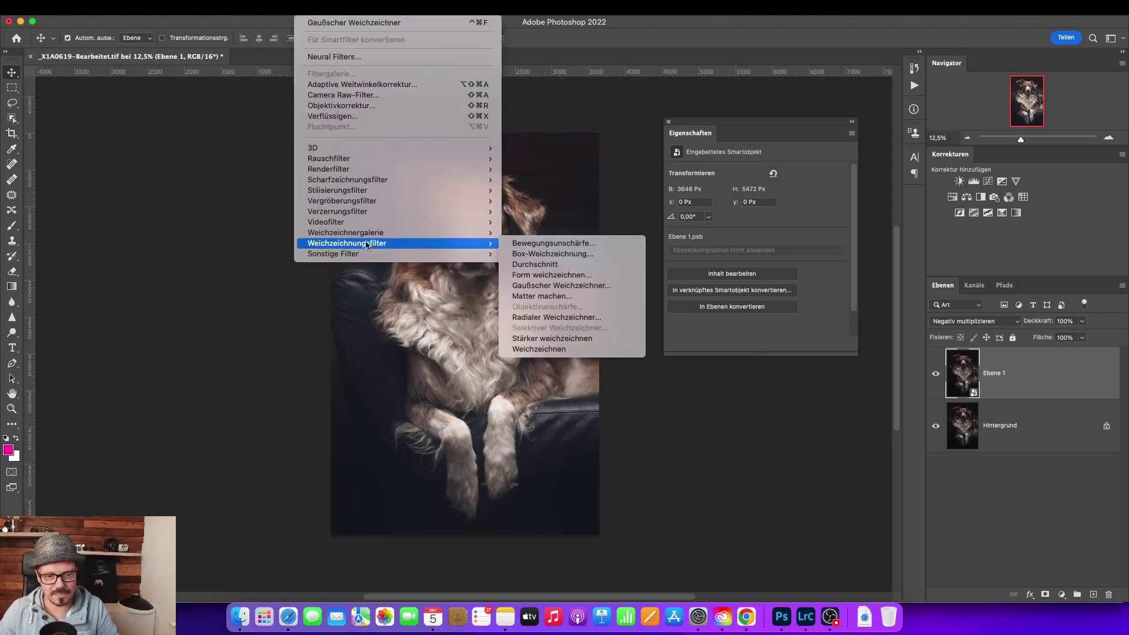
Apply a Gaussian blur smart filter to the Ebene 1 smart object
{"action": "left_click", "coordinate": [575, 286]}
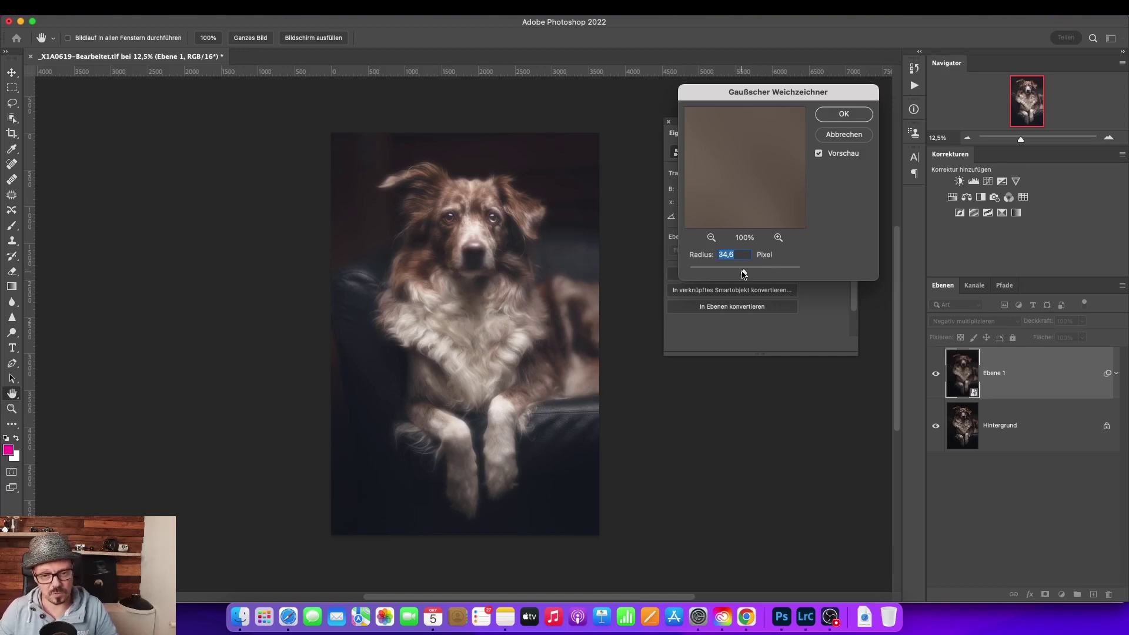
{"action": "mouse_move", "coordinate": [744, 275]}
{"action": "left_mouse_down"}
{"action": "mouse_move", "coordinate": [734, 274]}
{"action": "mouse_move", "coordinate": [743, 276]}
{"action": "left_mouse_up"}
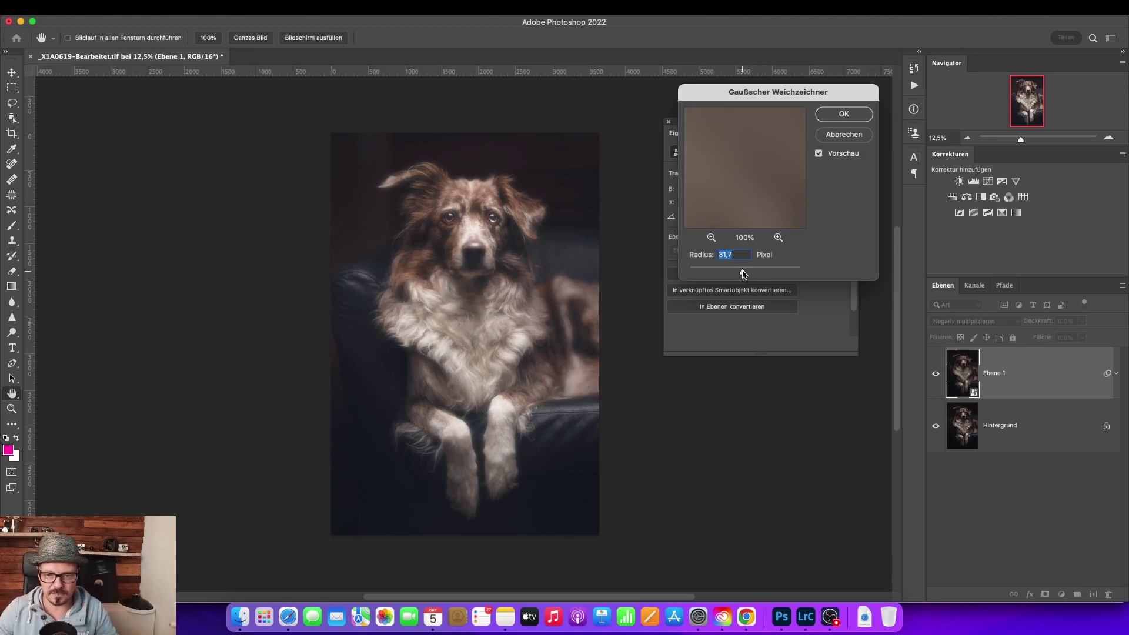
{"action": "left_click_drag", "start_coordinate": [744, 274], "coordinate": [743, 274]}
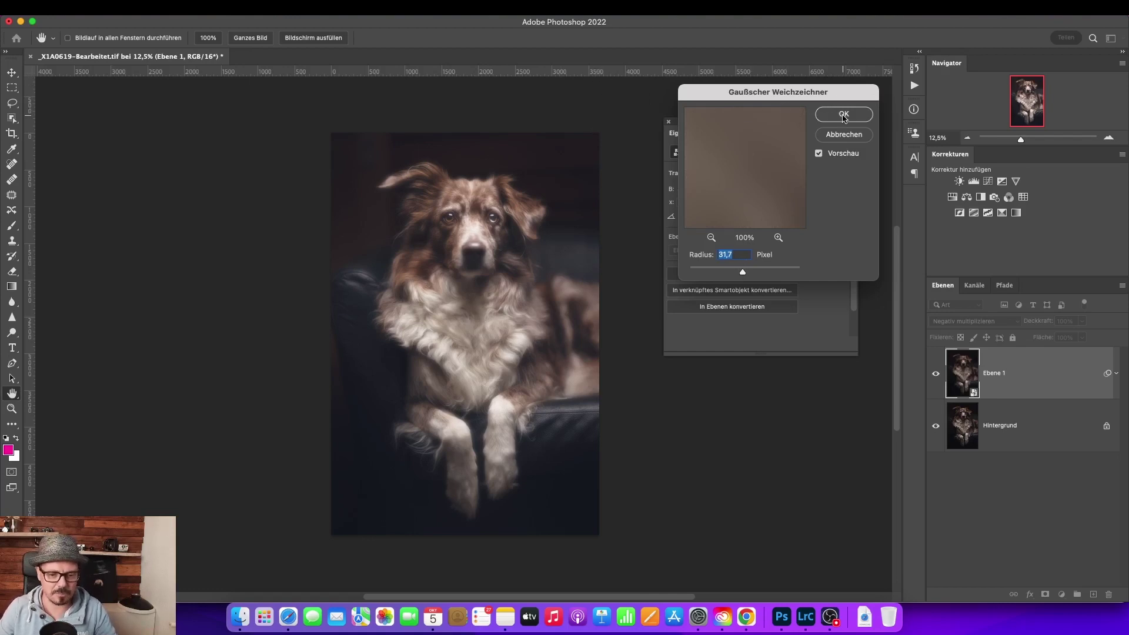
{"action": "left_click", "coordinate": [844, 115]}
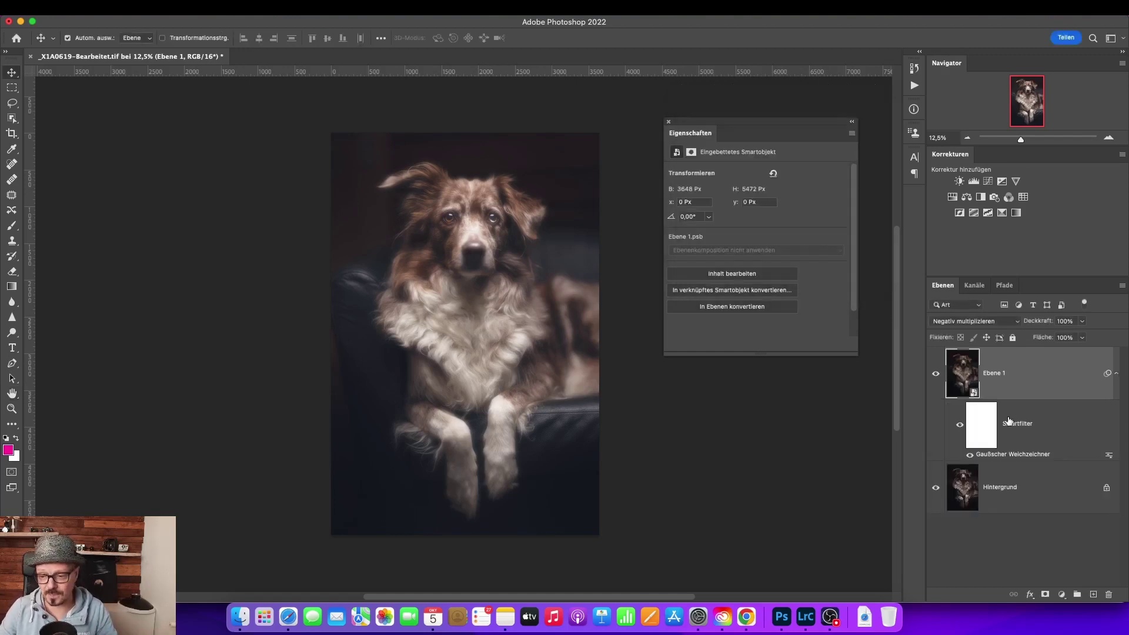
{"action": "left_click", "coordinate": [669, 123]}
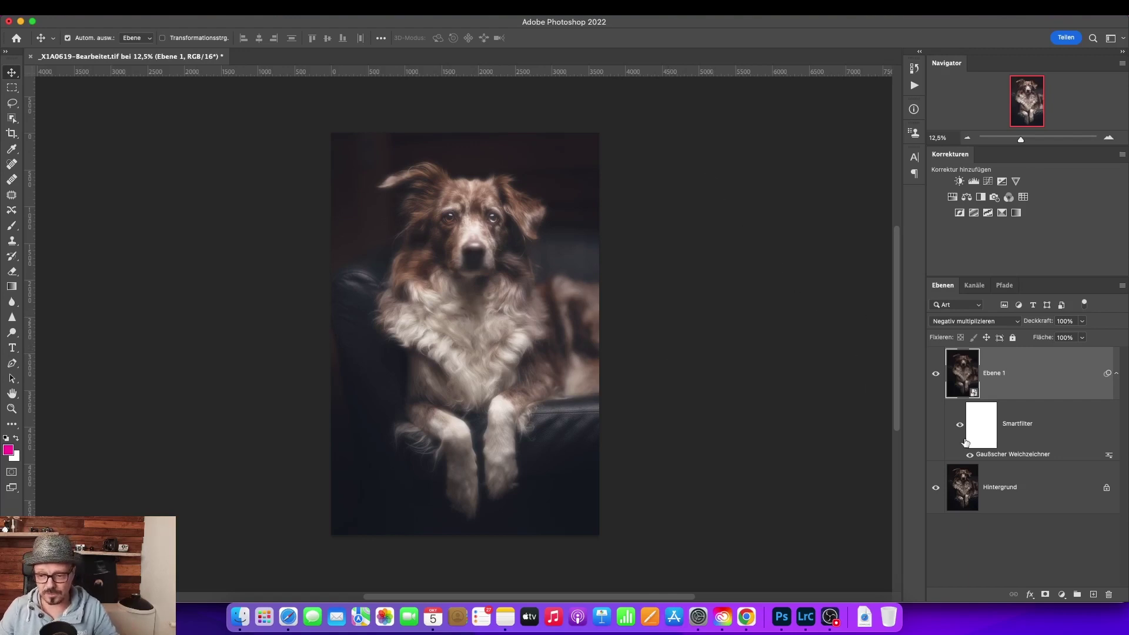
Refine the Gaussian blur radius to 33,1 pixels and compare the glow on and off
{"action": "double_click", "coordinate": [1018, 455]}
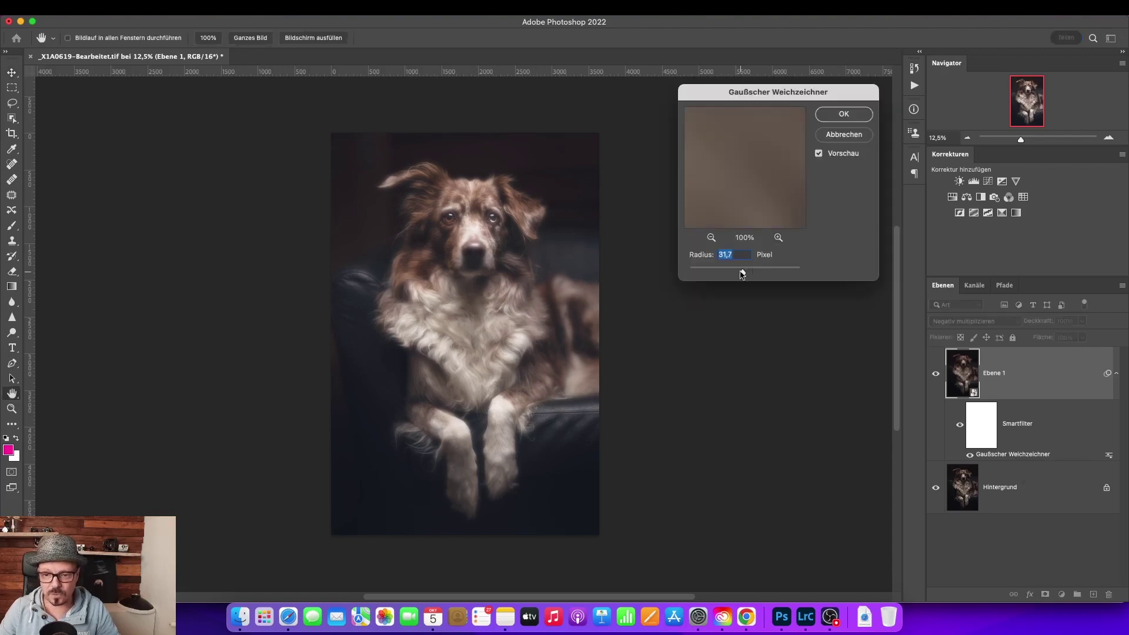
{"action": "left_click_drag", "start_coordinate": [744, 273], "coordinate": [749, 274]}
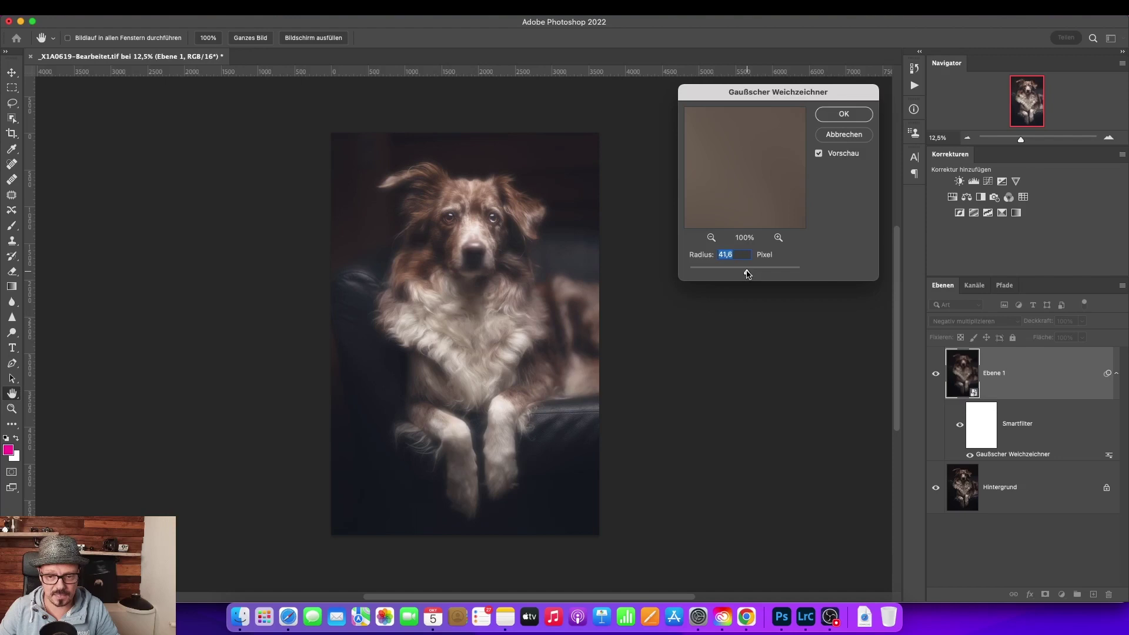
{"action": "left_click_drag", "start_coordinate": [747, 274], "coordinate": [743, 274]}
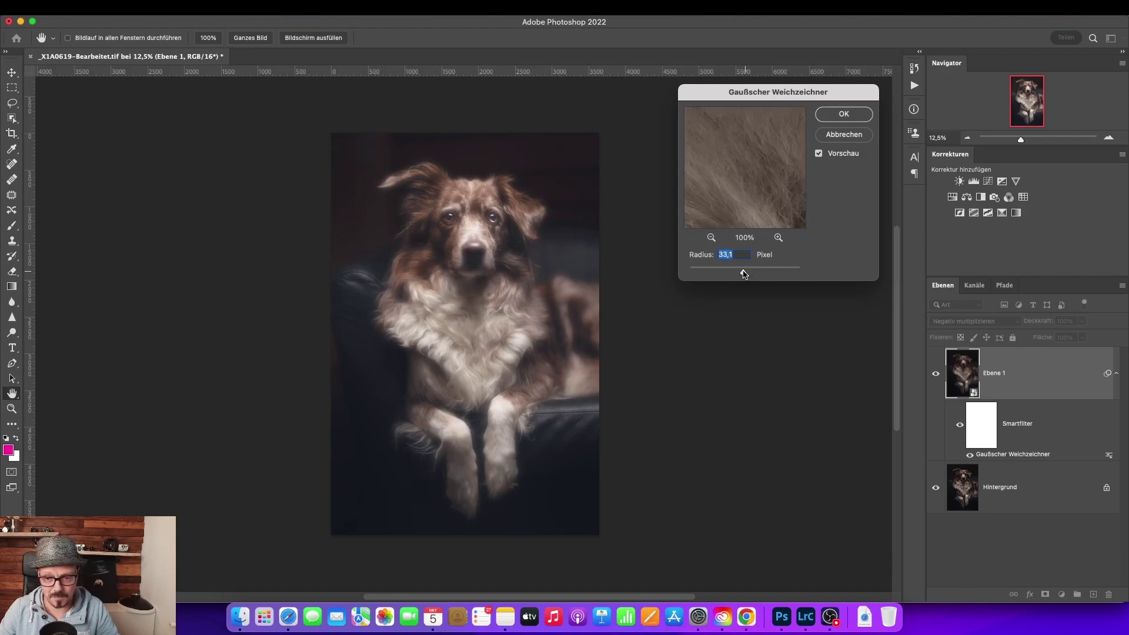
{"action": "left_click", "coordinate": [843, 115]}
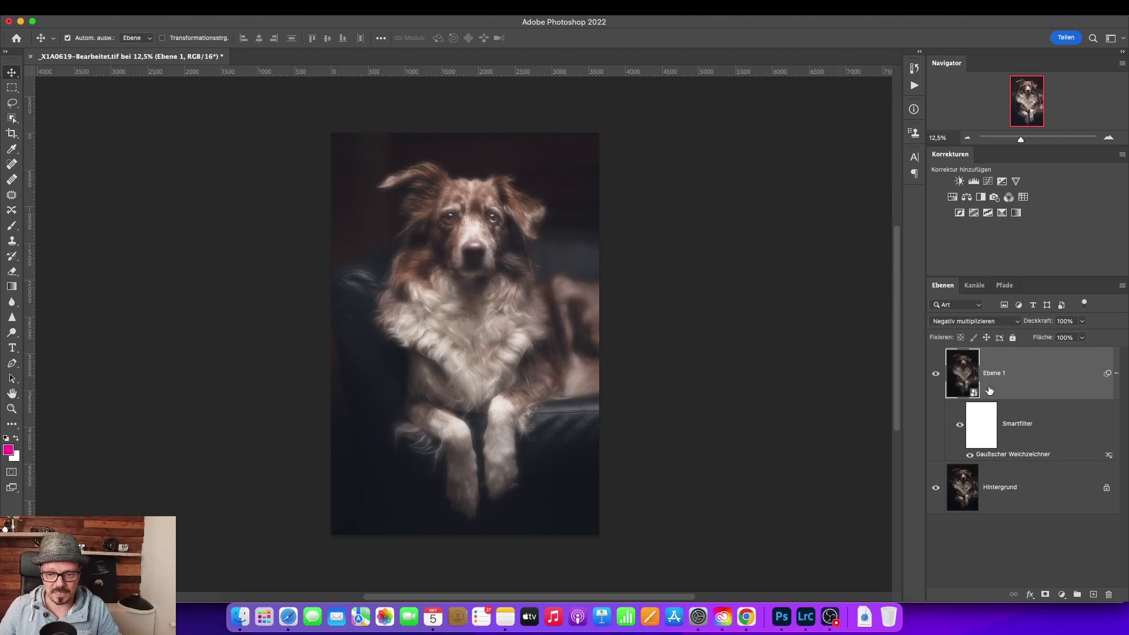
{"action": "left_click", "coordinate": [936, 377]}
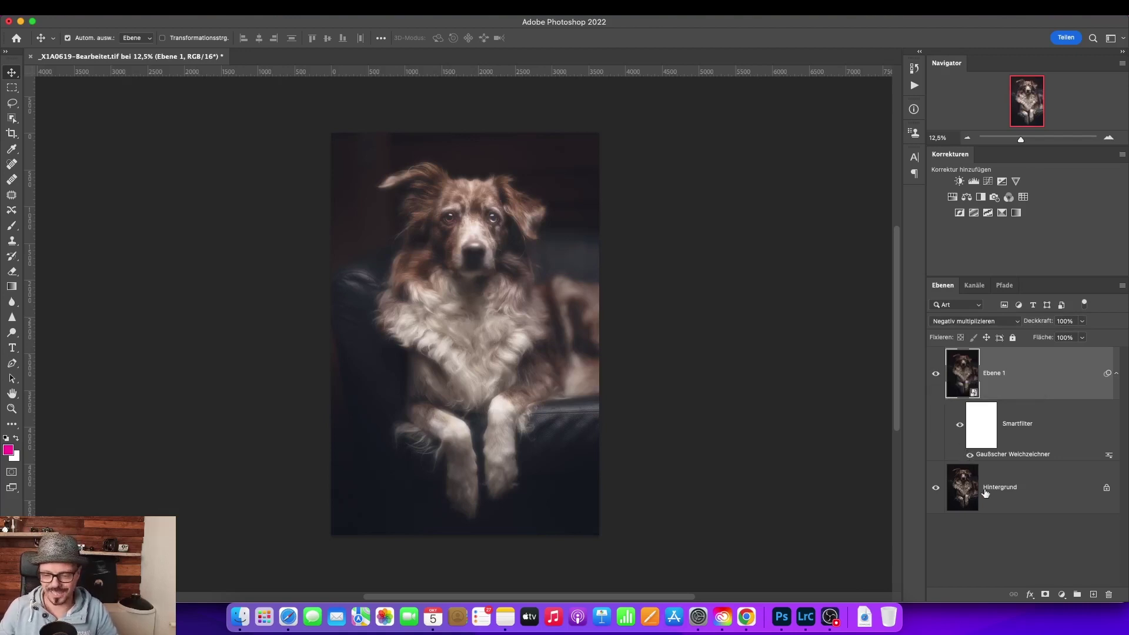
{"action": "left_click", "coordinate": [1062, 596]}
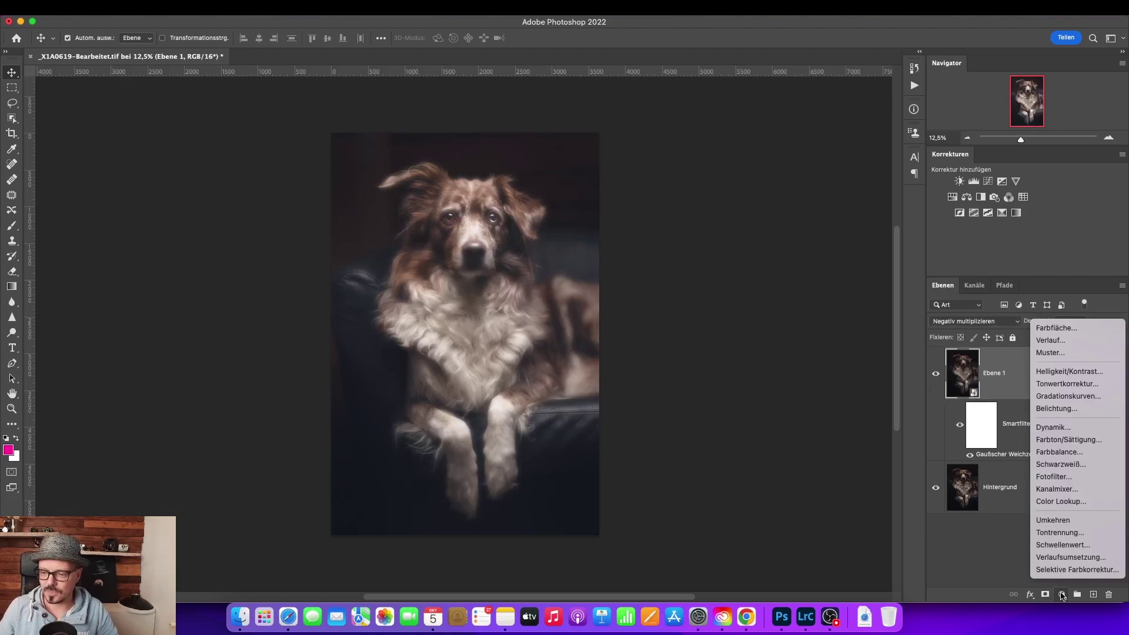
{"action": "left_click", "coordinate": [1060, 398]}
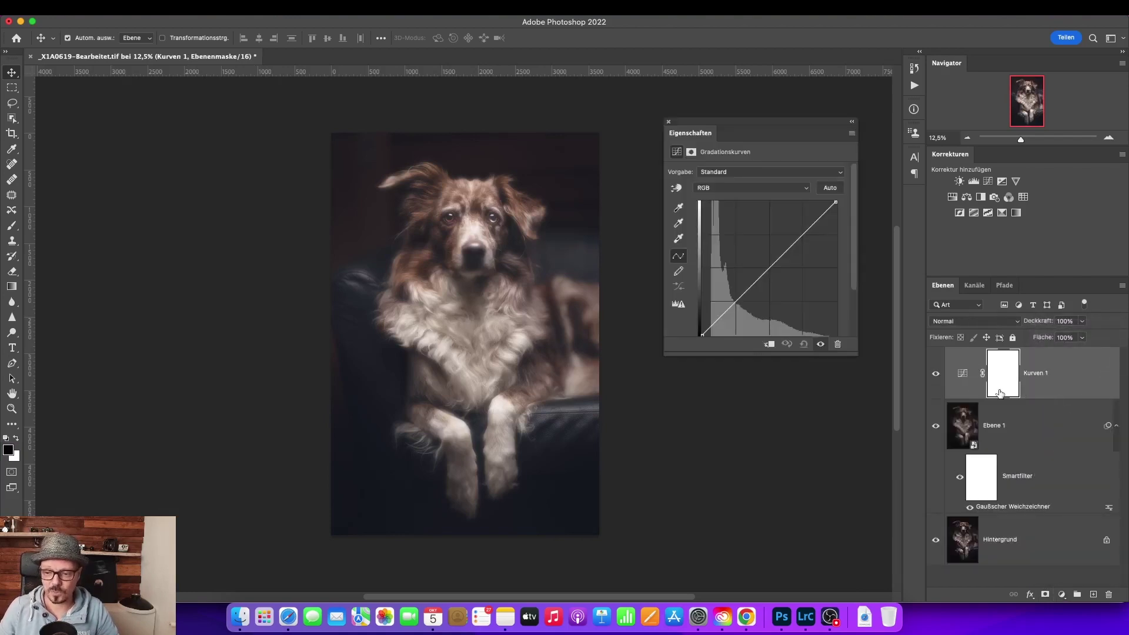
{"action": "left_click_drag", "start_coordinate": [742, 300], "coordinate": [742, 304]}
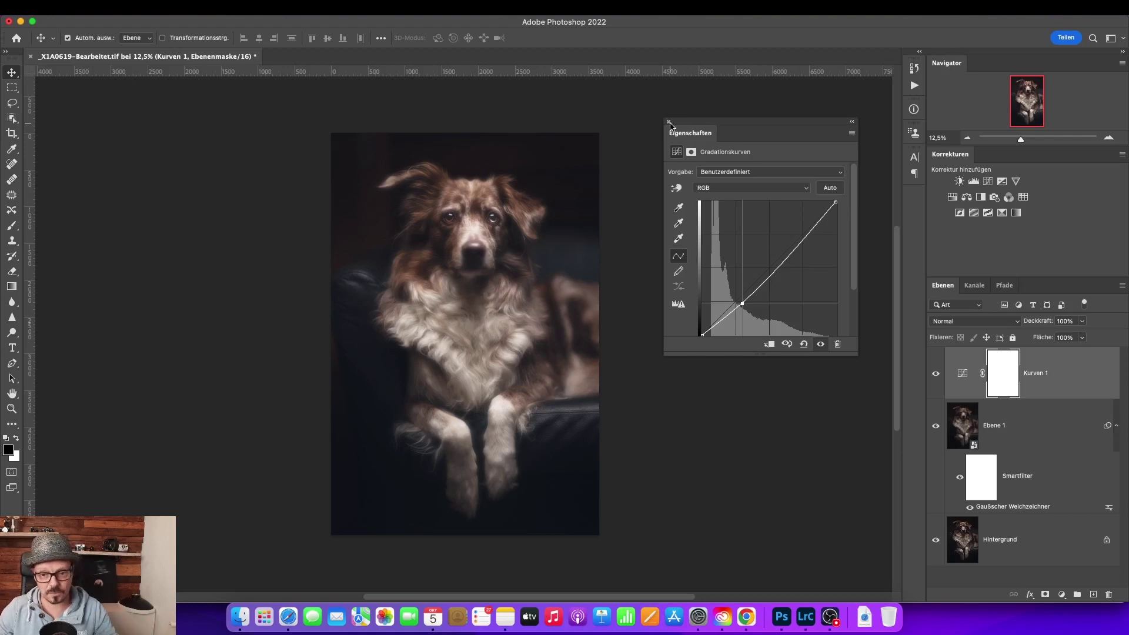
{"action": "left_click", "coordinate": [669, 122]}
{"action": "left_click_drag", "start_coordinate": [1084, 378], "coordinate": [1110, 595]}
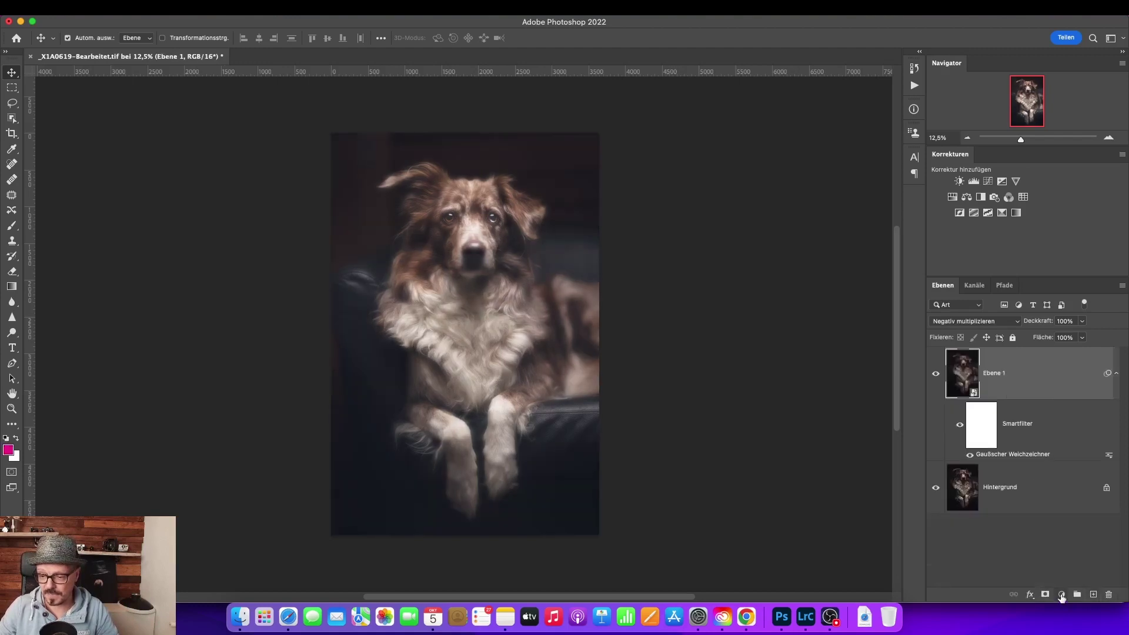
Add a Kurven 1 curves layer clipped to Ebene 1 and place a first curve point
{"action": "left_click", "coordinate": [1062, 594]}
{"action": "left_click", "coordinate": [1064, 396]}
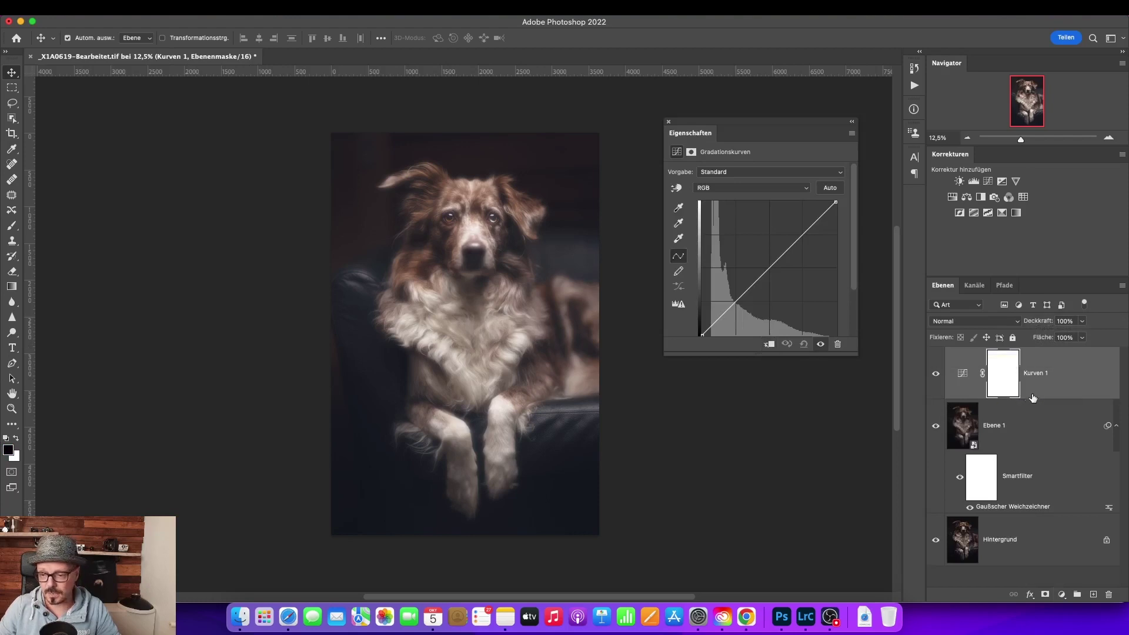
{"action": "right_click", "coordinate": [1053, 391]}
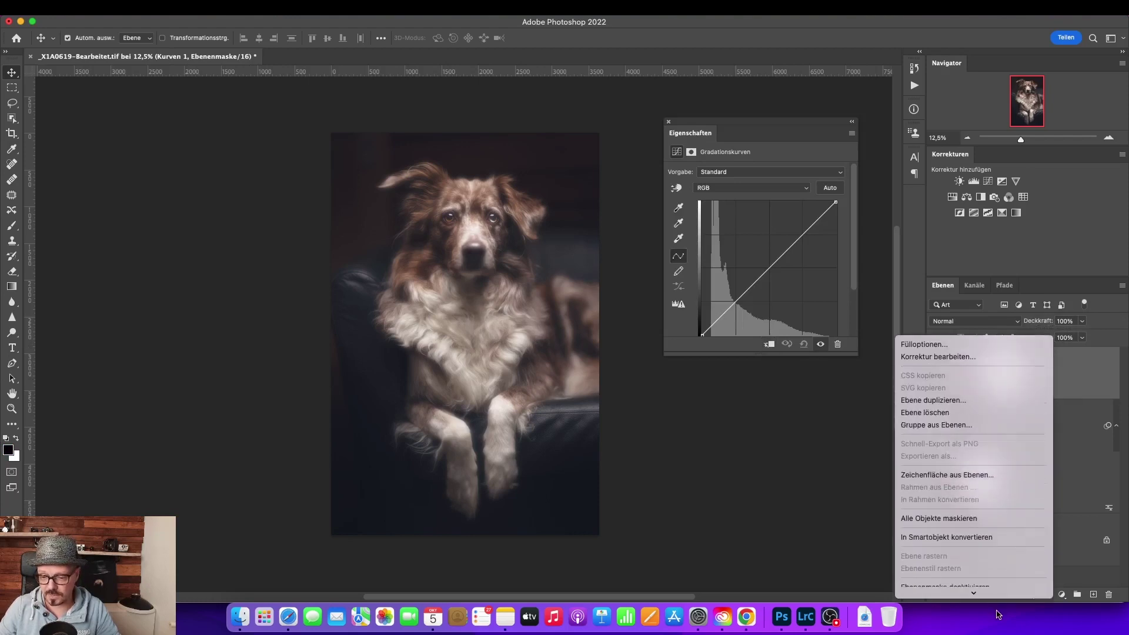
{"action": "left_click", "coordinate": [979, 551]}
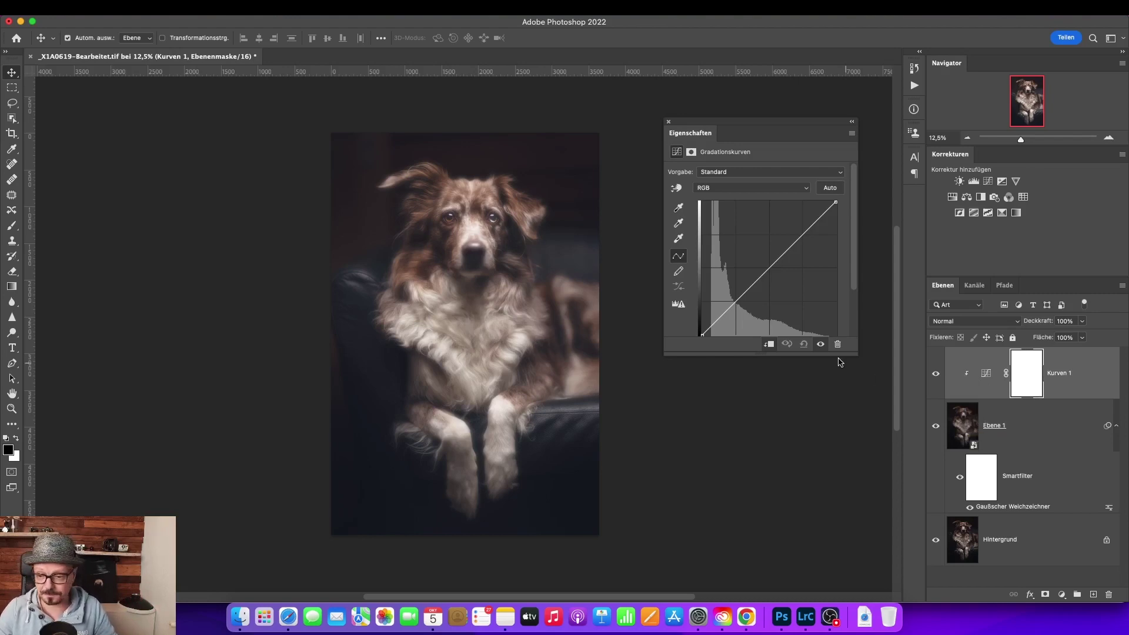
{"action": "mouse_move", "coordinate": [735, 302]}
{"action": "left_mouse_down"}
{"action": "mouse_move", "coordinate": [736, 323]}
{"action": "mouse_move", "coordinate": [734, 305]}
{"action": "left_mouse_up"}
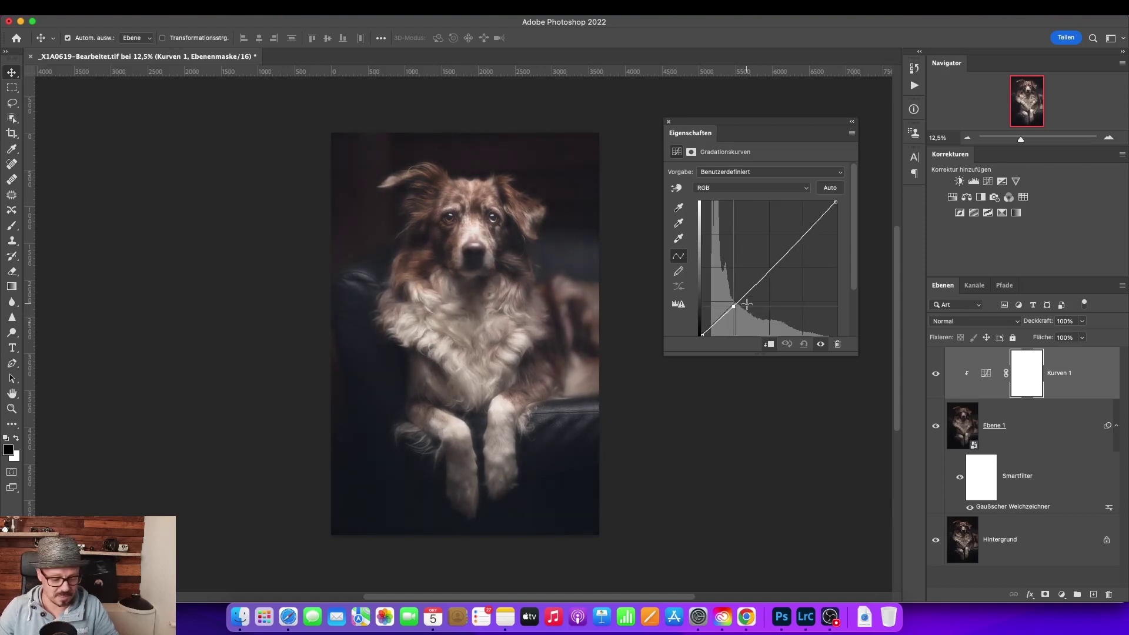
Place three control points along the Kurven 1 curve
{"action": "left_click", "coordinate": [735, 304], "text": "super"}
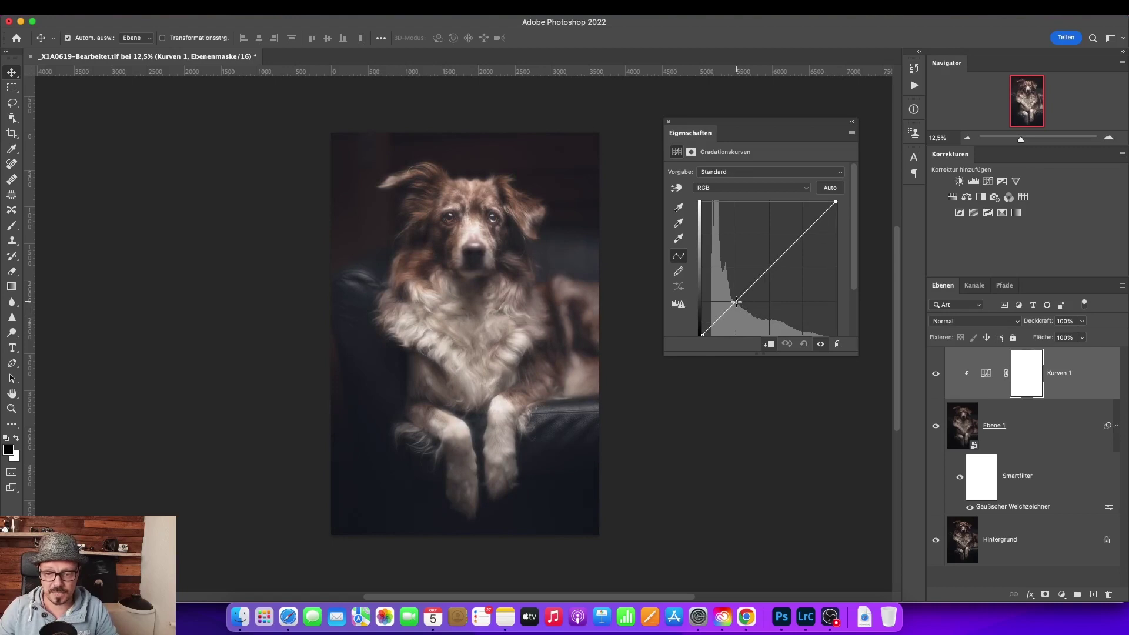
{"action": "left_click", "coordinate": [736, 301]}
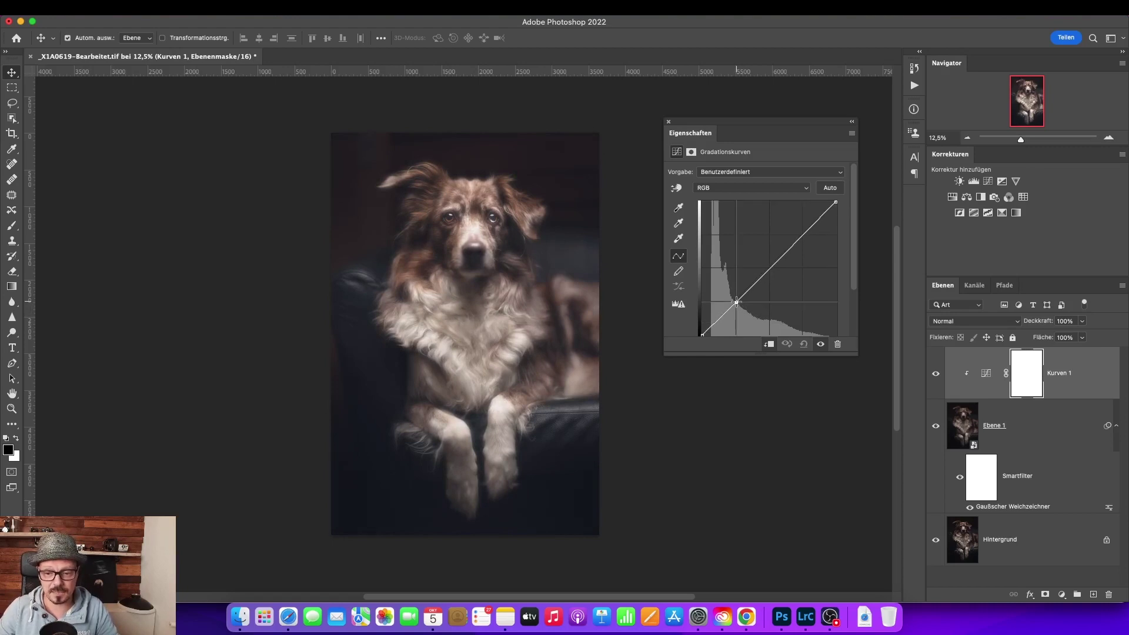
{"action": "left_click", "coordinate": [771, 266]}
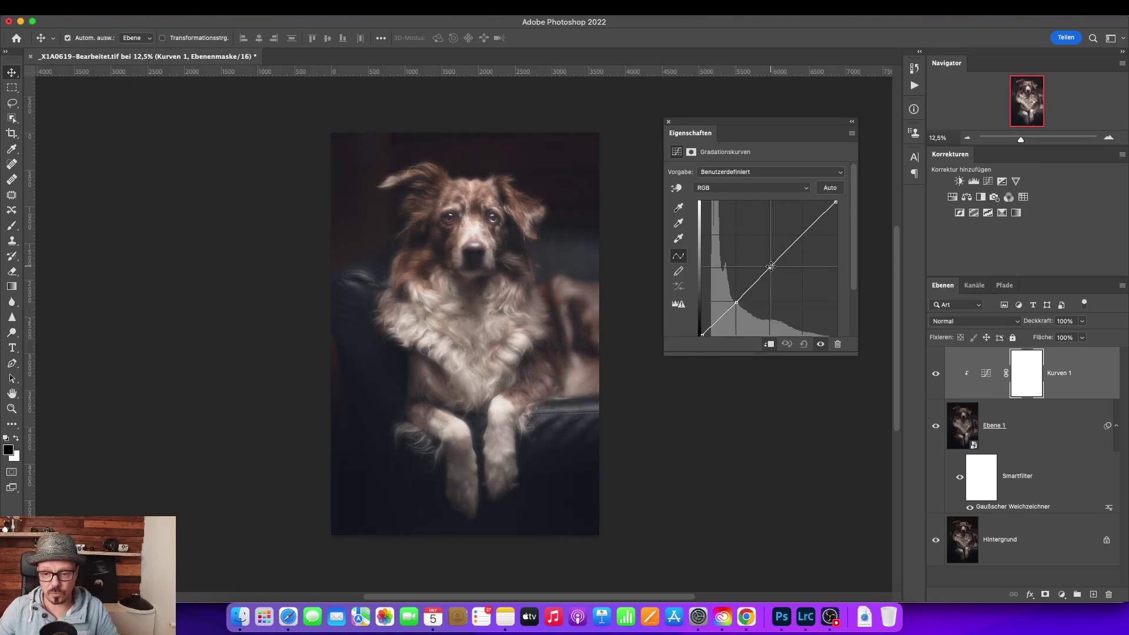
{"action": "left_click", "coordinate": [804, 234]}
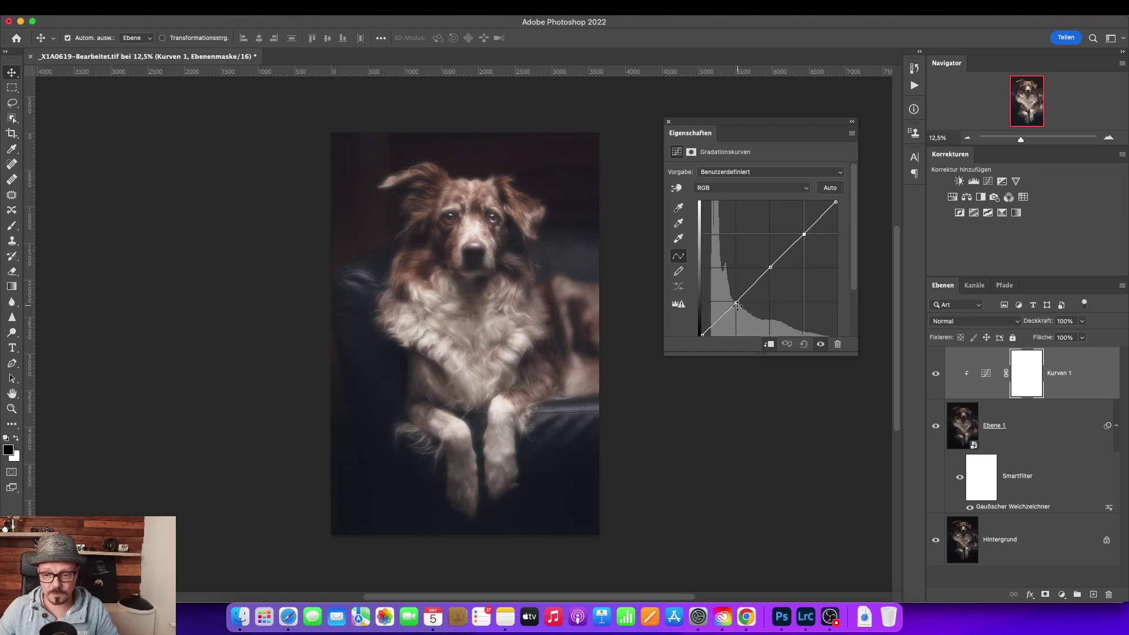
Pull the shadow point down and the highlight point up into an S-curve
{"action": "left_click_drag", "start_coordinate": [737, 302], "coordinate": [735, 314]}
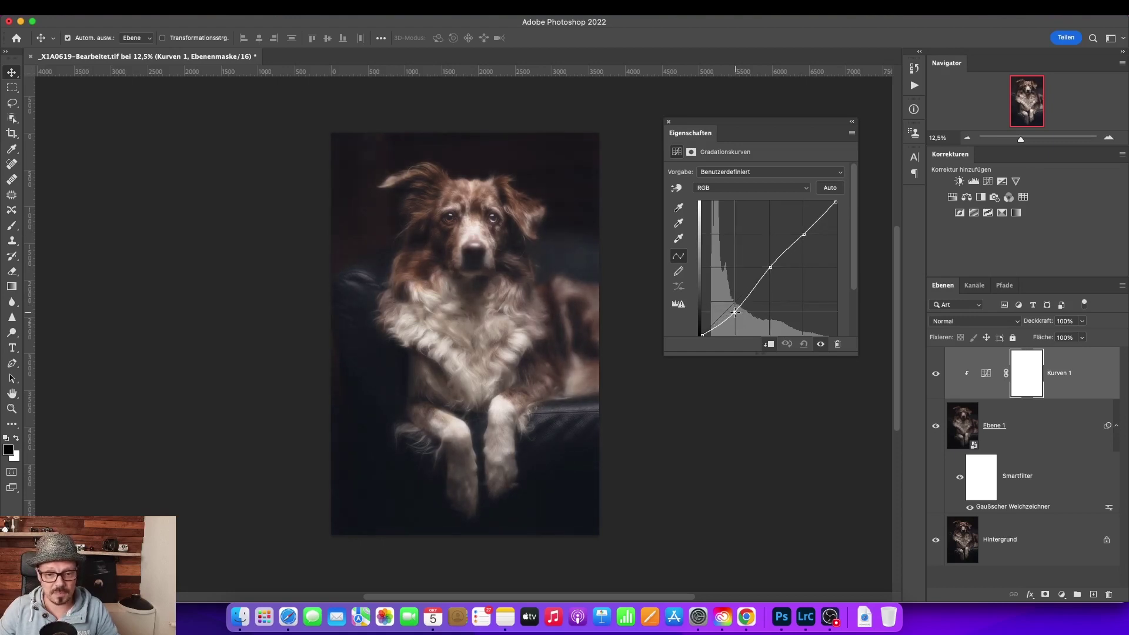
{"action": "left_click_drag", "start_coordinate": [735, 313], "coordinate": [732, 303]}
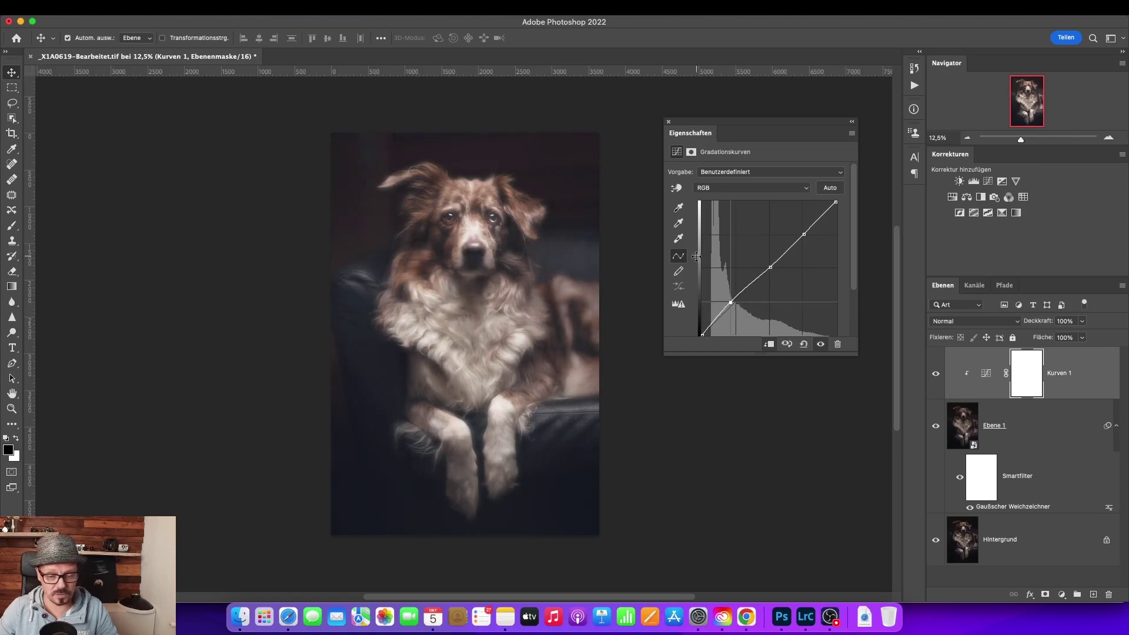
{"action": "left_click_drag", "start_coordinate": [731, 303], "coordinate": [740, 313]}
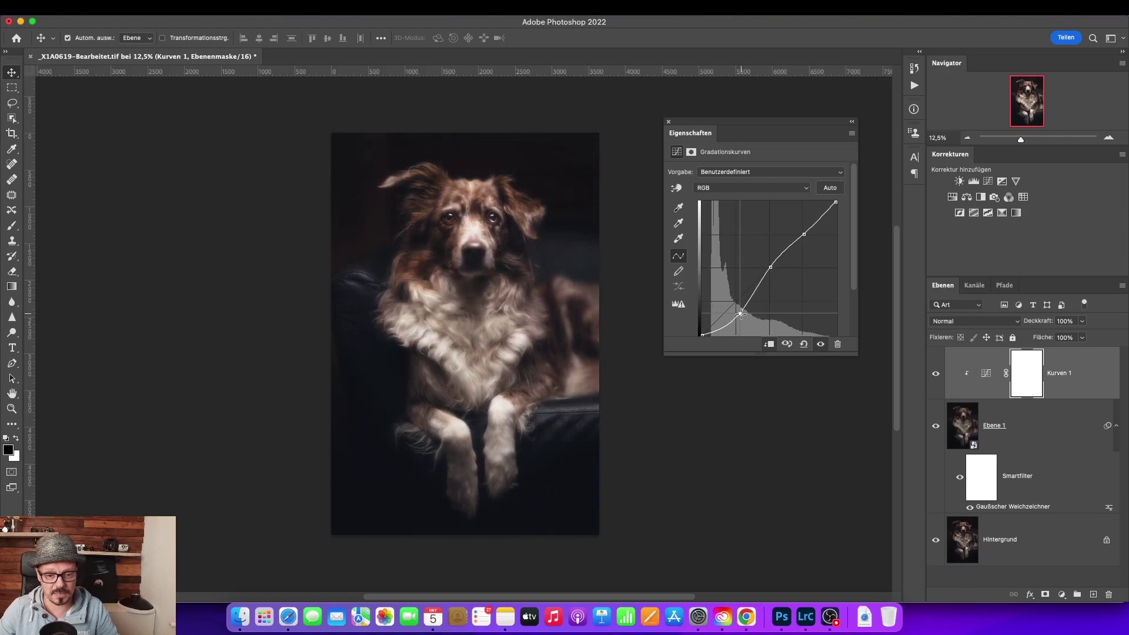
{"action": "left_click_drag", "start_coordinate": [769, 266], "coordinate": [771, 268]}
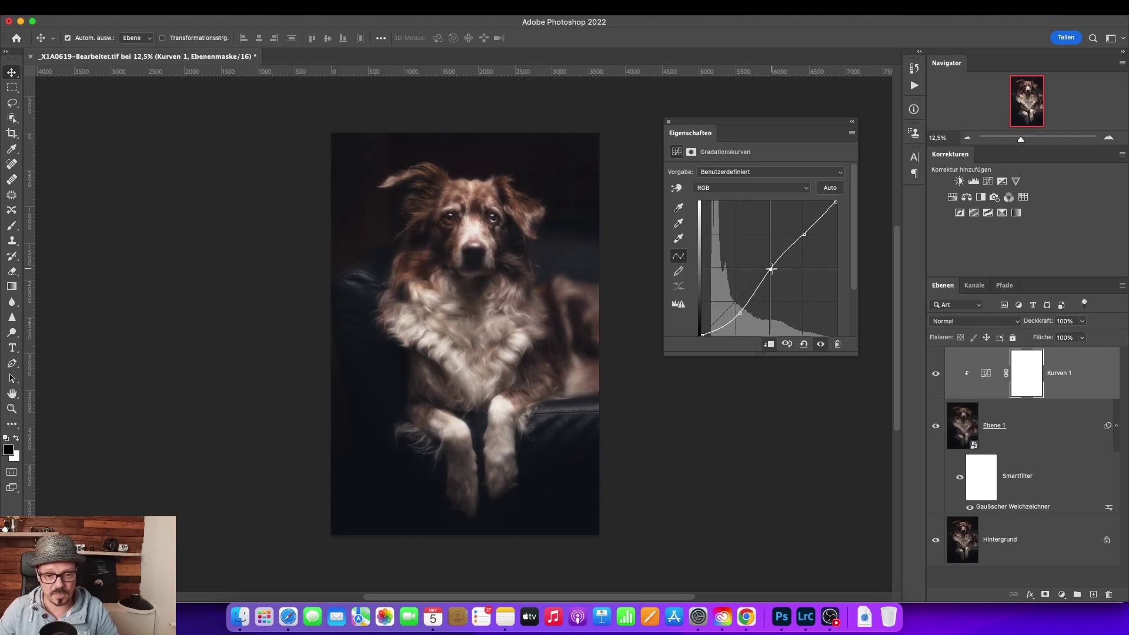
{"action": "left_click_drag", "start_coordinate": [804, 235], "coordinate": [798, 215]}
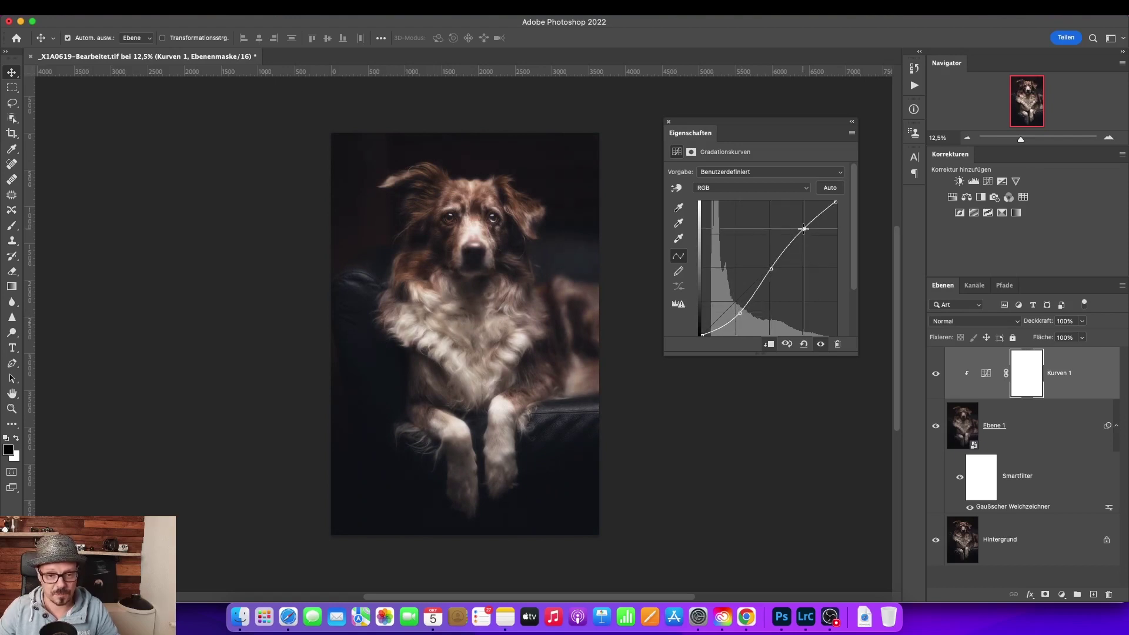
{"action": "left_click_drag", "start_coordinate": [798, 216], "coordinate": [797, 223]}
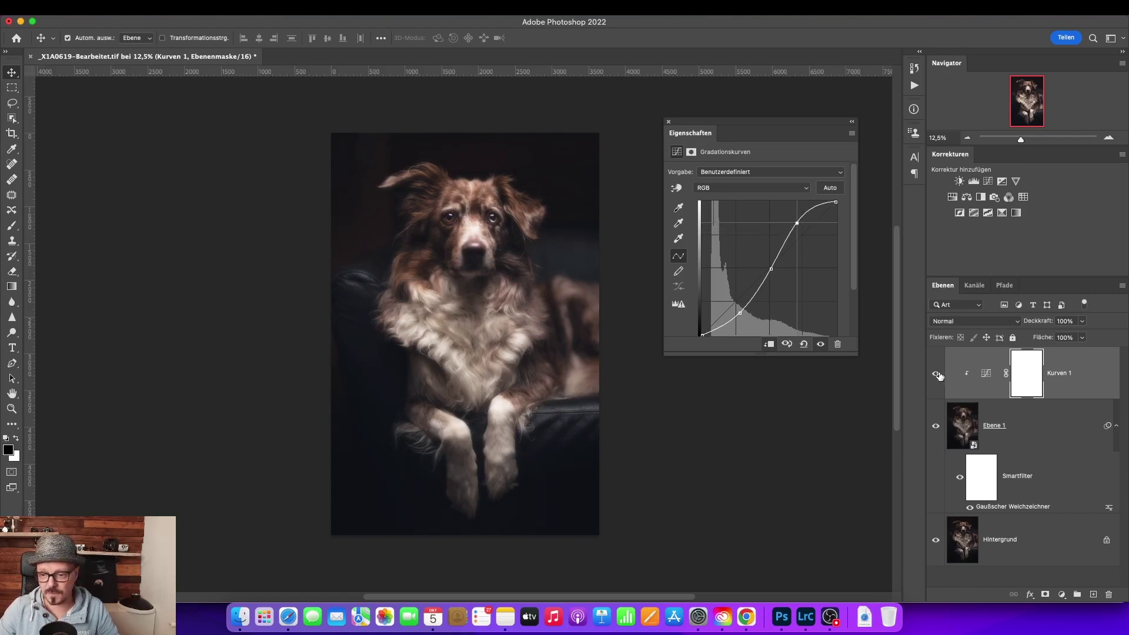
{"action": "left_click", "coordinate": [986, 372]}
Group Kurven 1 and Ebene 1 into Gruppe 1 and toggle it to compare before and after
{"action": "left_click", "coordinate": [1066, 428]}
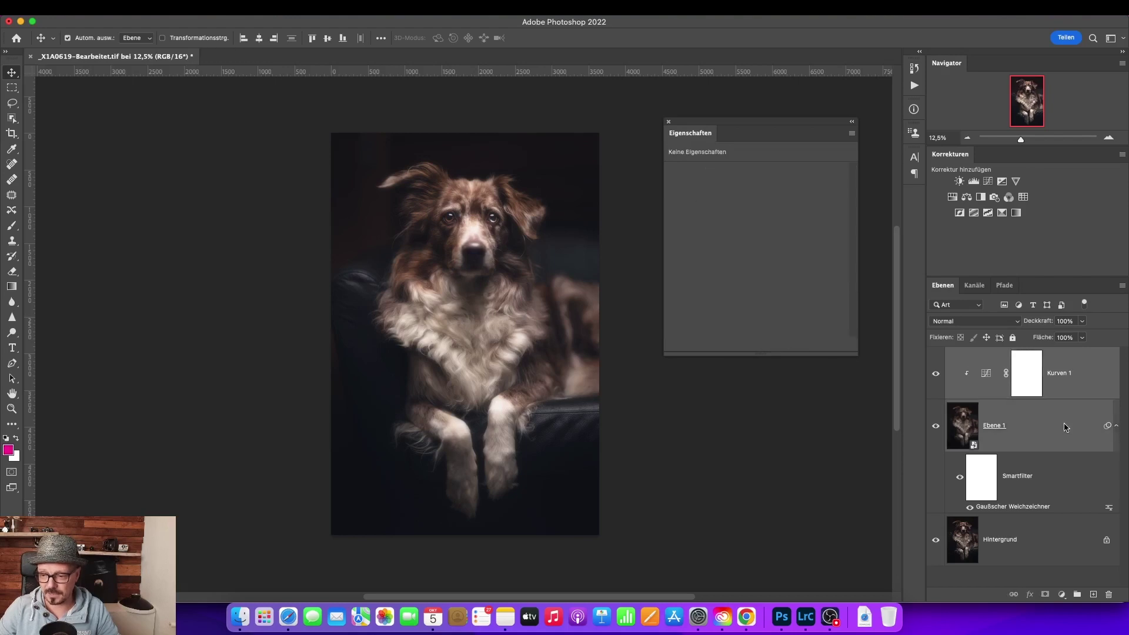
{"action": "left_click", "coordinate": [1077, 595]}
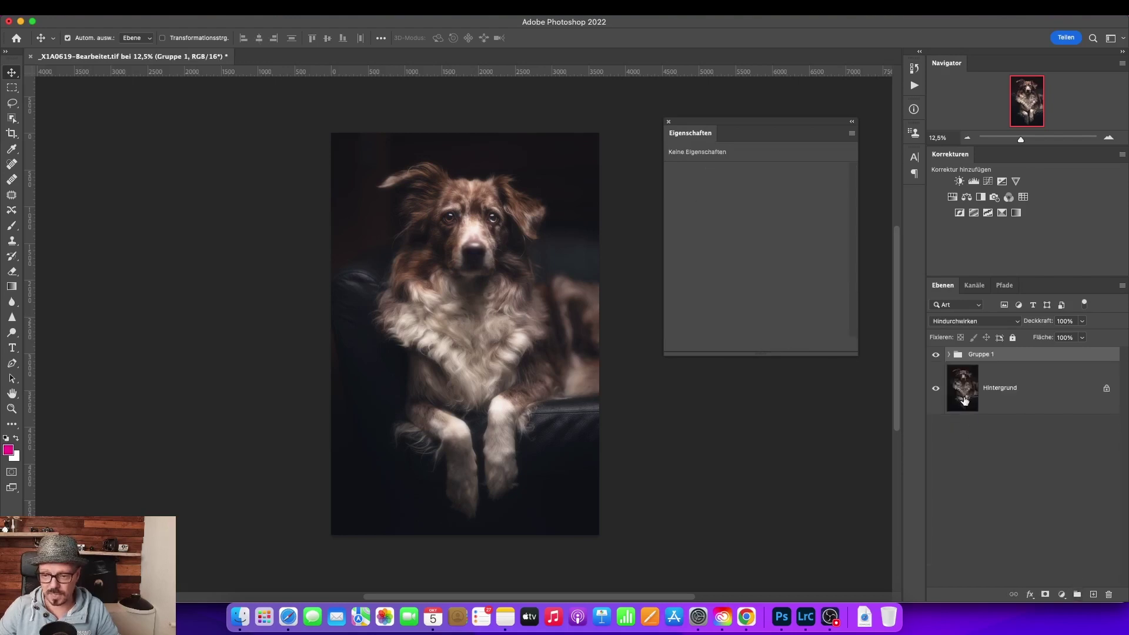
{"action": "left_click", "coordinate": [936, 356]}
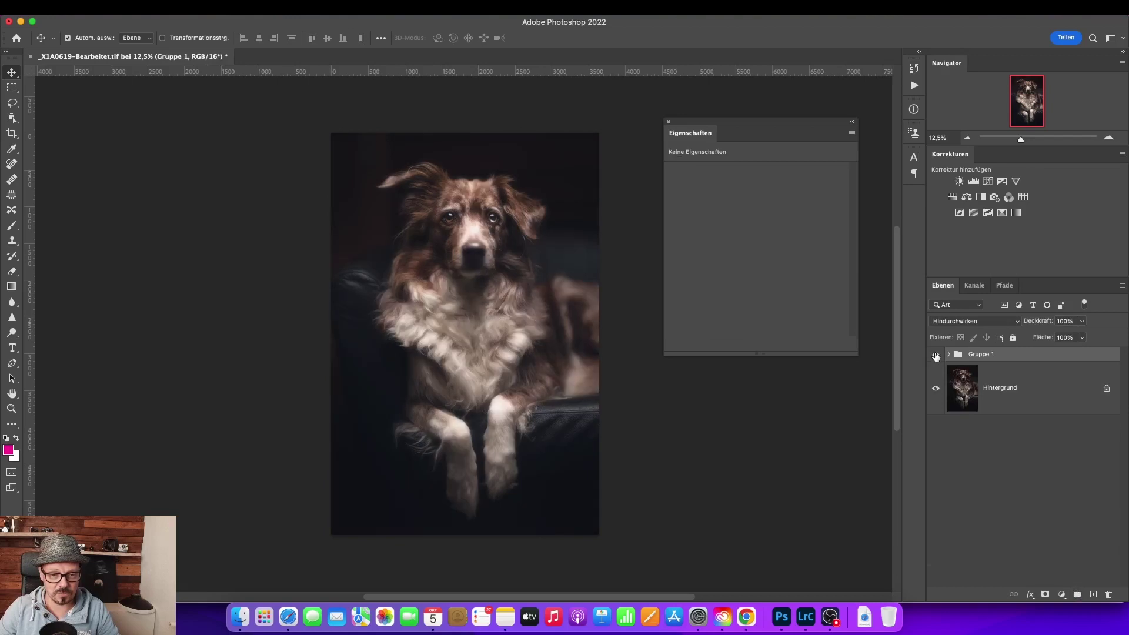
{"action": "left_click", "coordinate": [935, 355]}
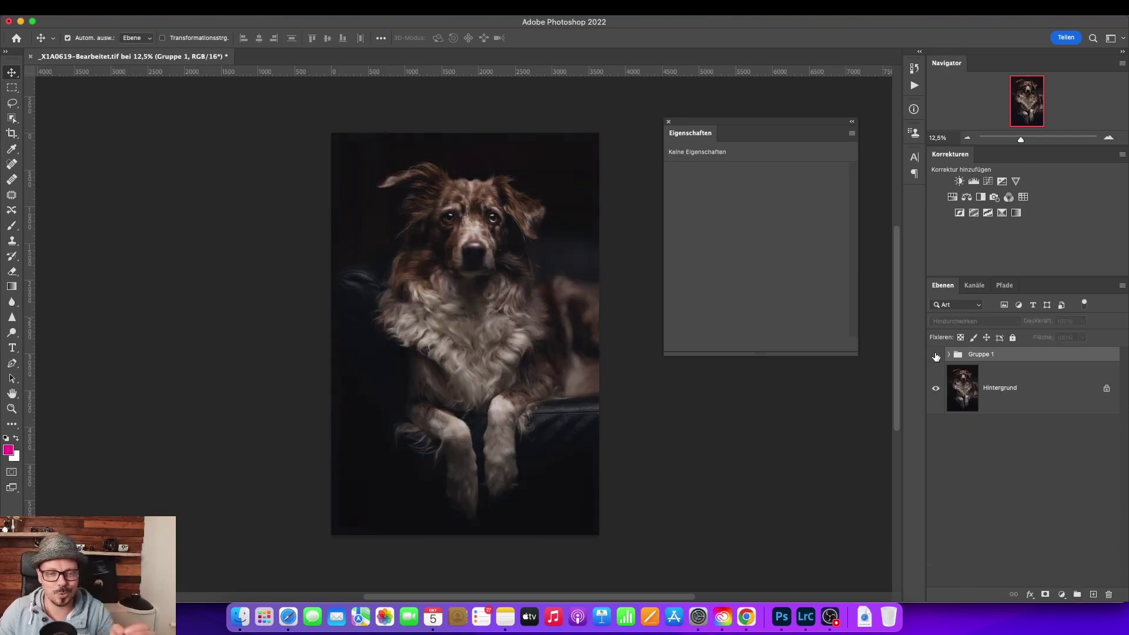
{"action": "left_click", "coordinate": [935, 355]}
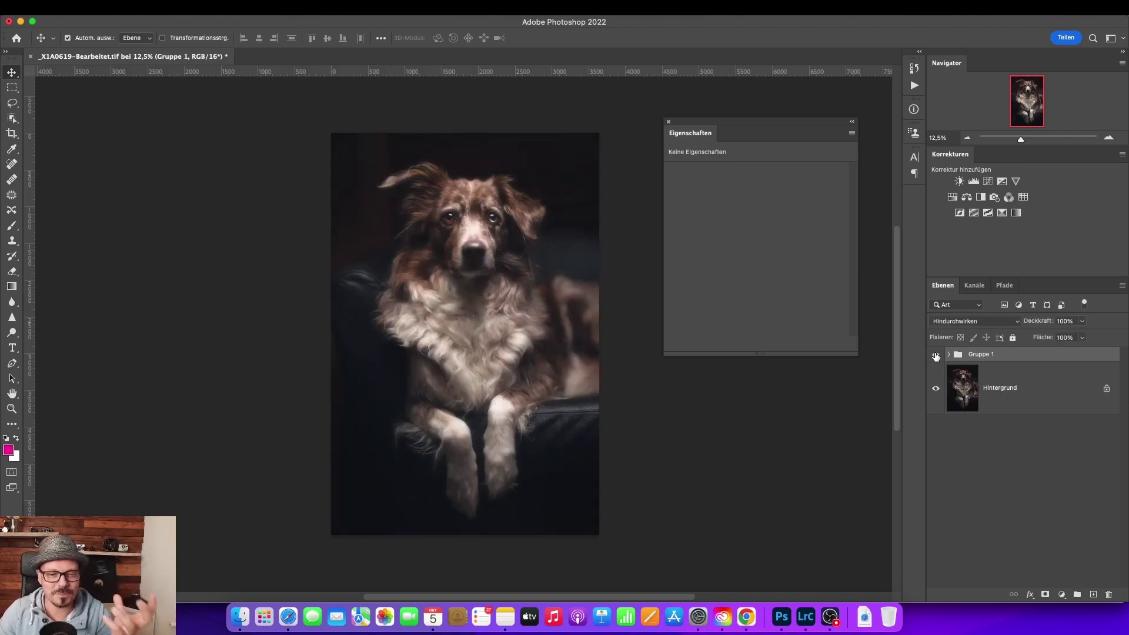